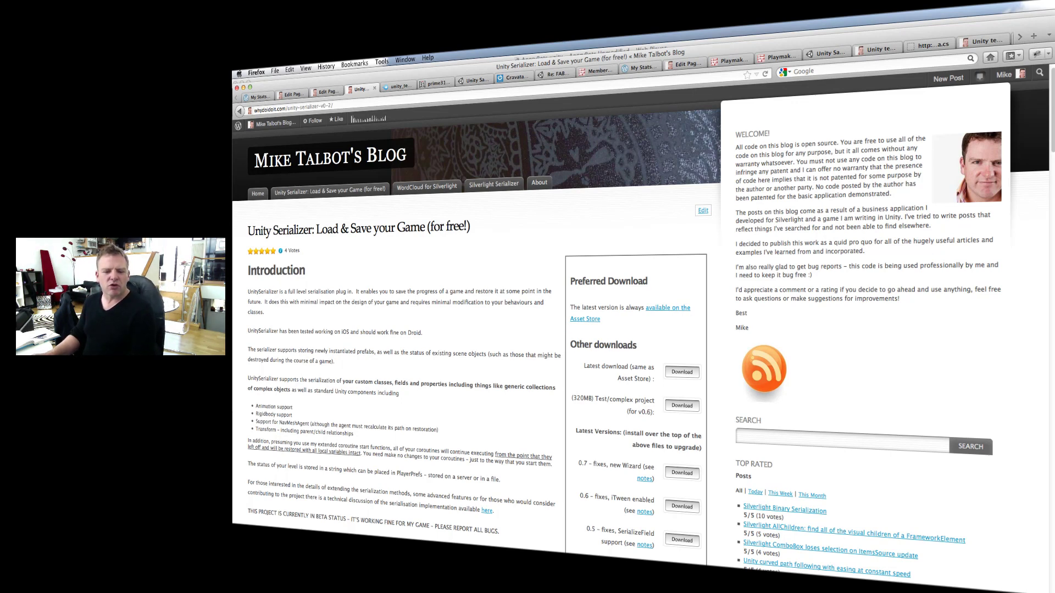
Show the AngryBots scene in Unity, then return to the Unity Serializer blog in Firefox
key("super+Tab")
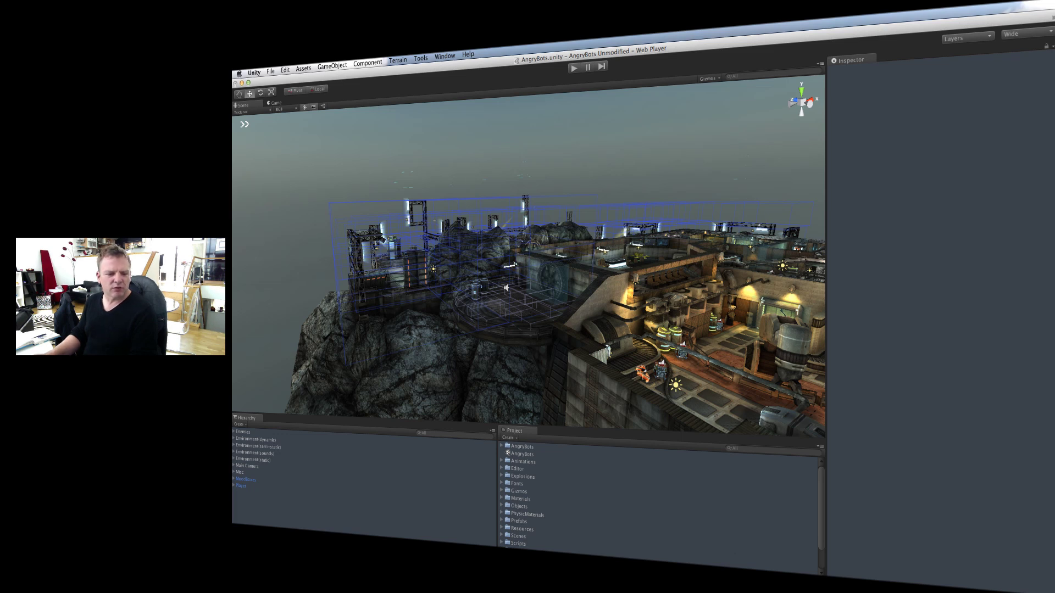
key("super+Tab")
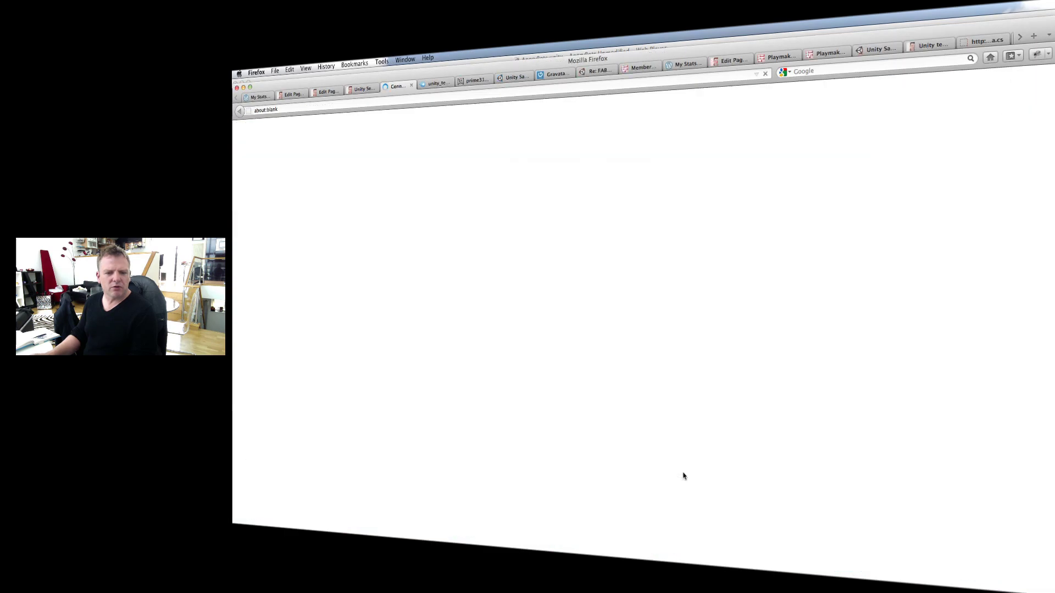
Download the latest Unity Serializer package and import all its files into the AngryBots project
left_click(673, 408)
left_click(764, 358)
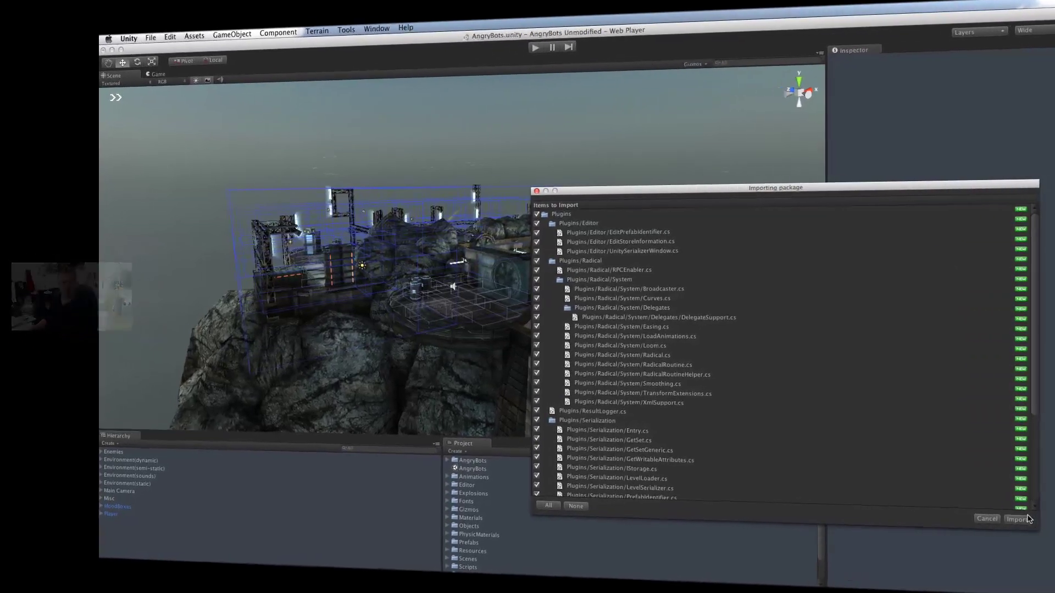
left_click(1017, 516)
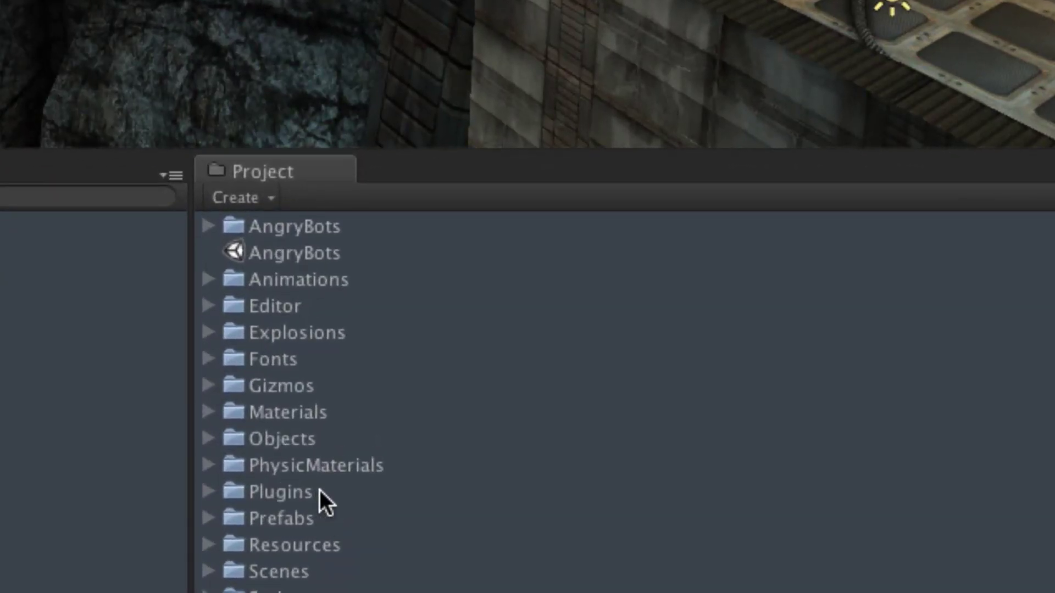
Peek into Plugins, then expand UnitySerializer > Scripts to show PauseMenu and TestSerialization
scroll(275, 495, "down", 5)
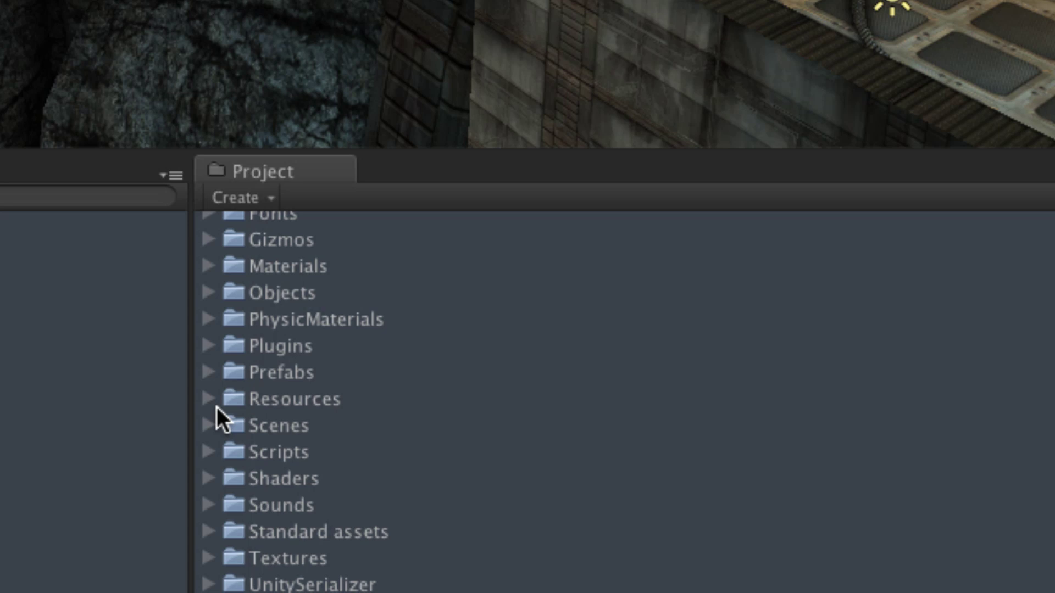
left_click(208, 346)
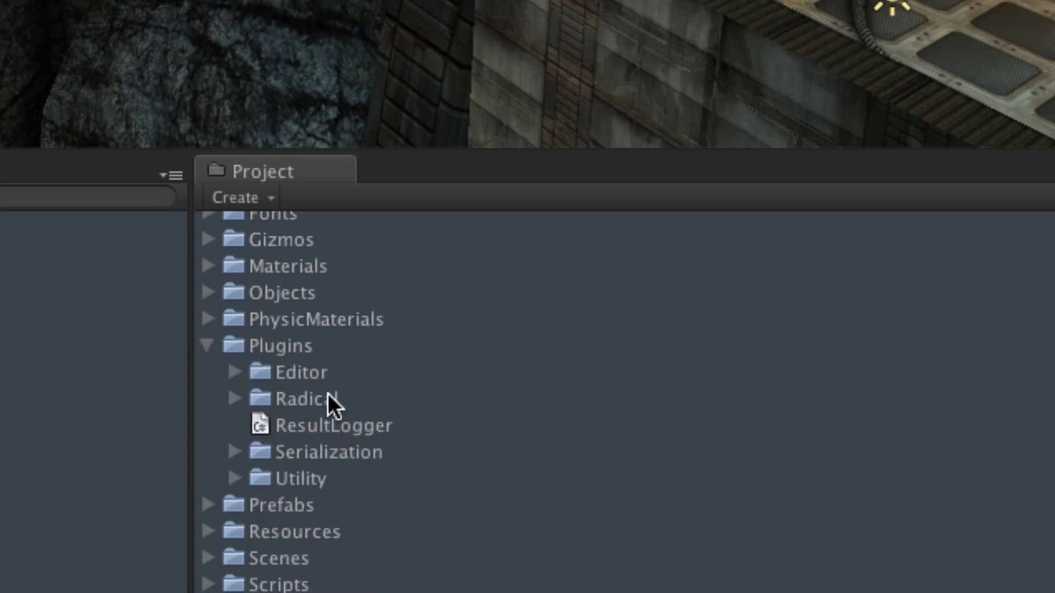
left_click(207, 345)
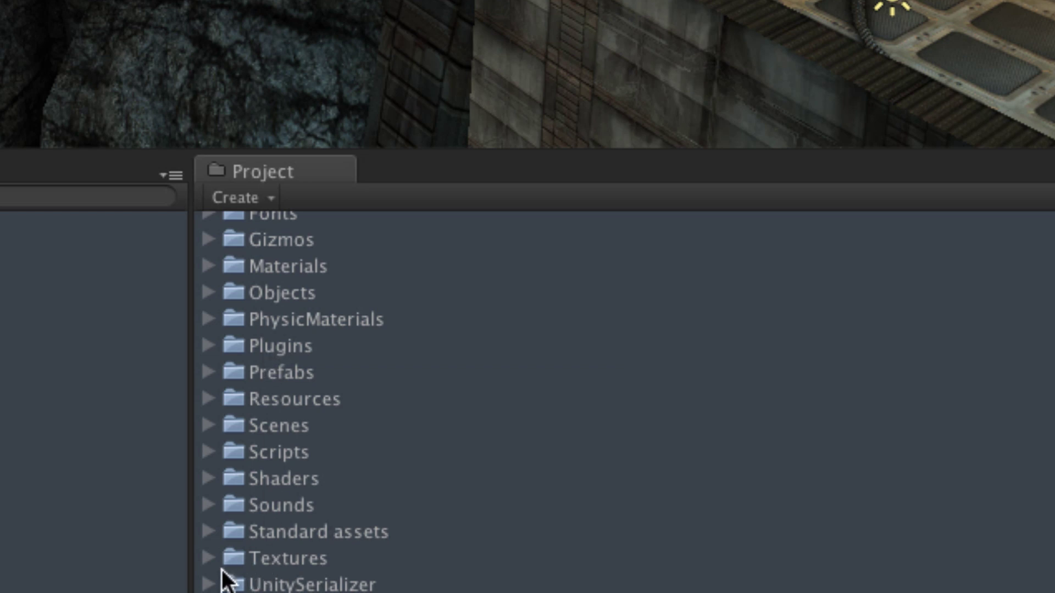
left_click(208, 584)
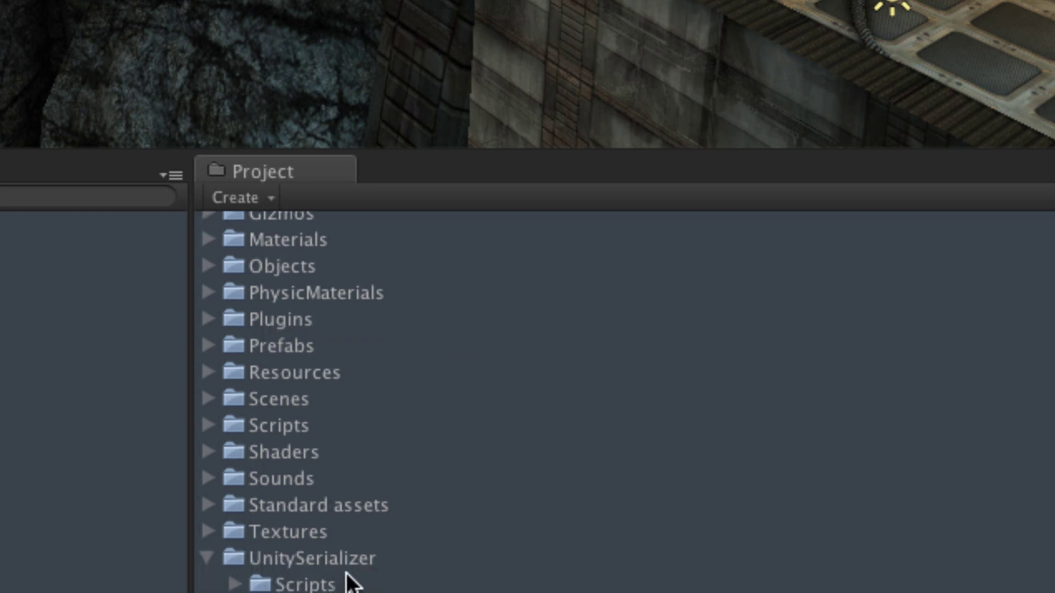
left_click(231, 584)
scroll(397, 503, "down", 1)
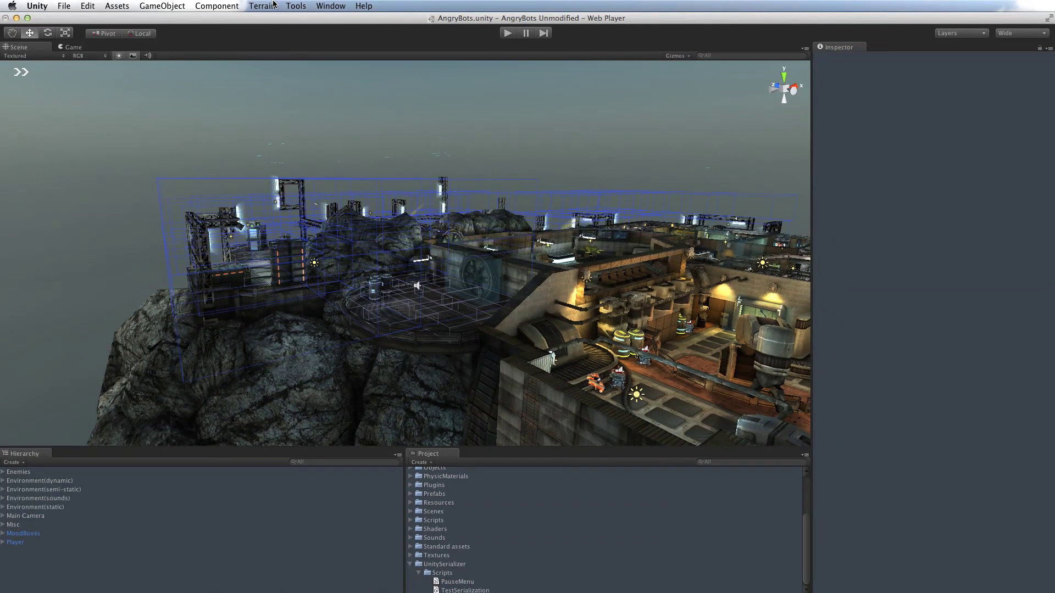
Open the Unity Serializer window from the menu bar and dock it below the Inspector
left_click(276, 7)
left_click(352, 19)
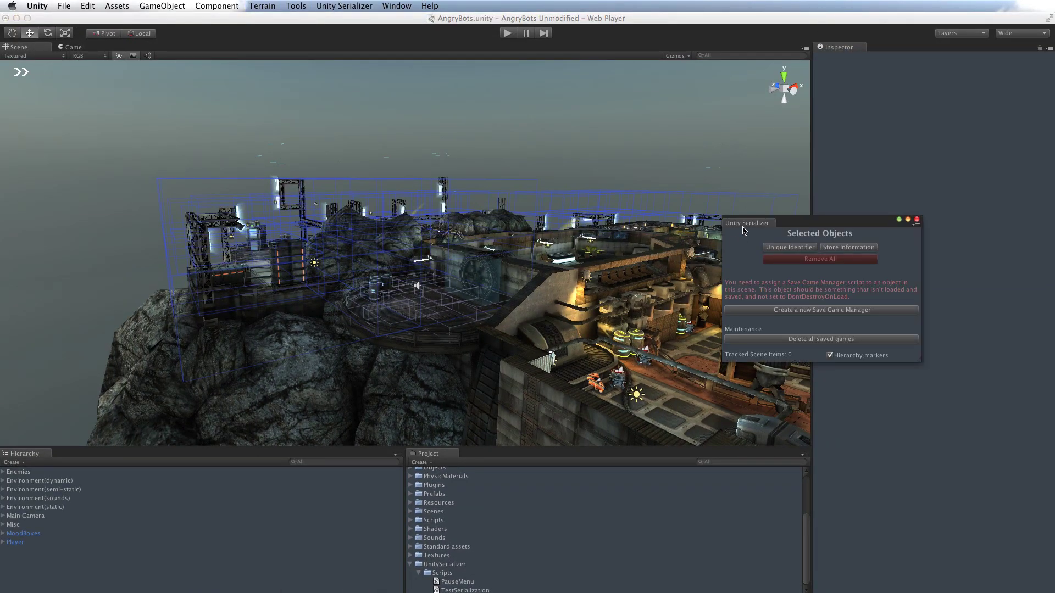
left_click_drag(741, 224, 907, 514)
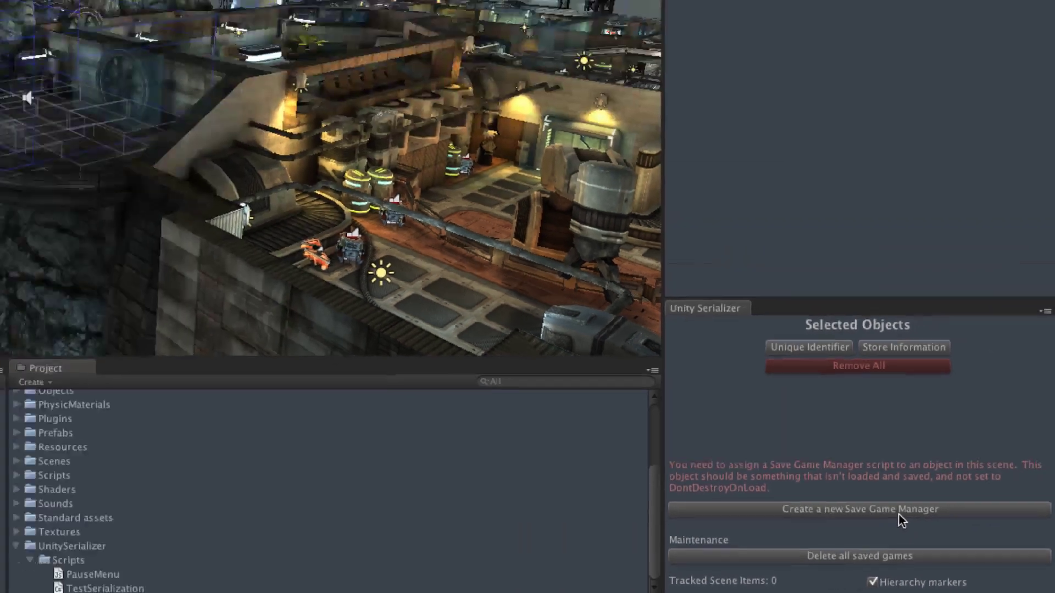
Create a Save Game Manager in the scene and attach the PauseMenu script to it
left_click(822, 473)
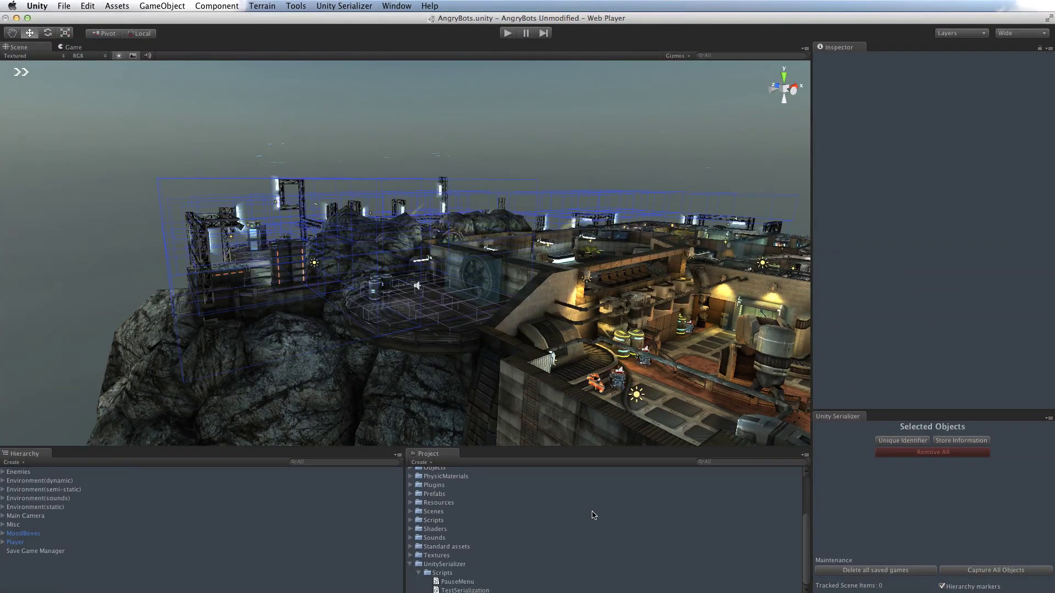
left_click(39, 551)
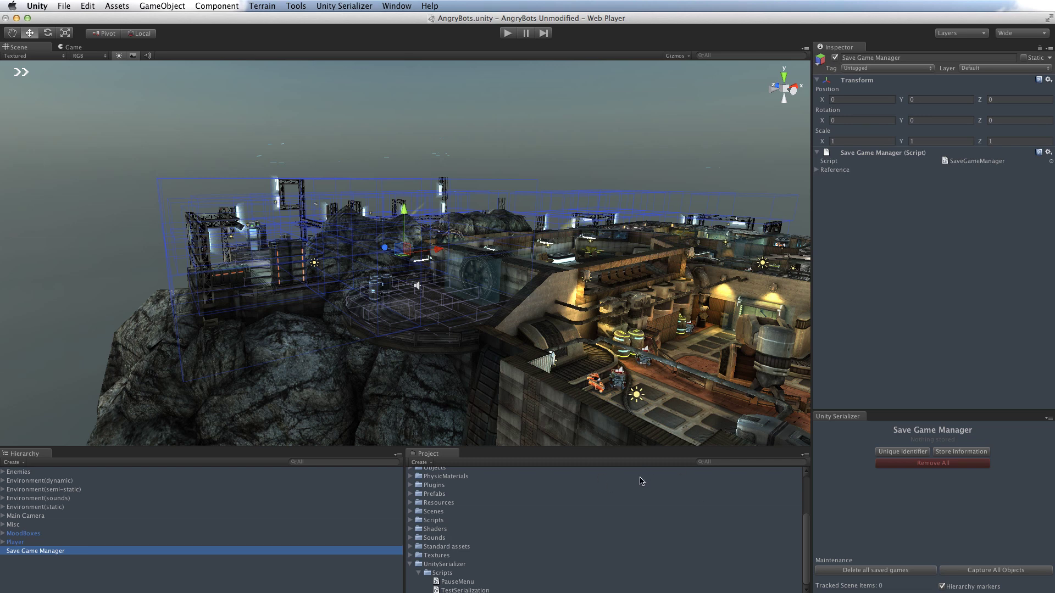
left_click(455, 583)
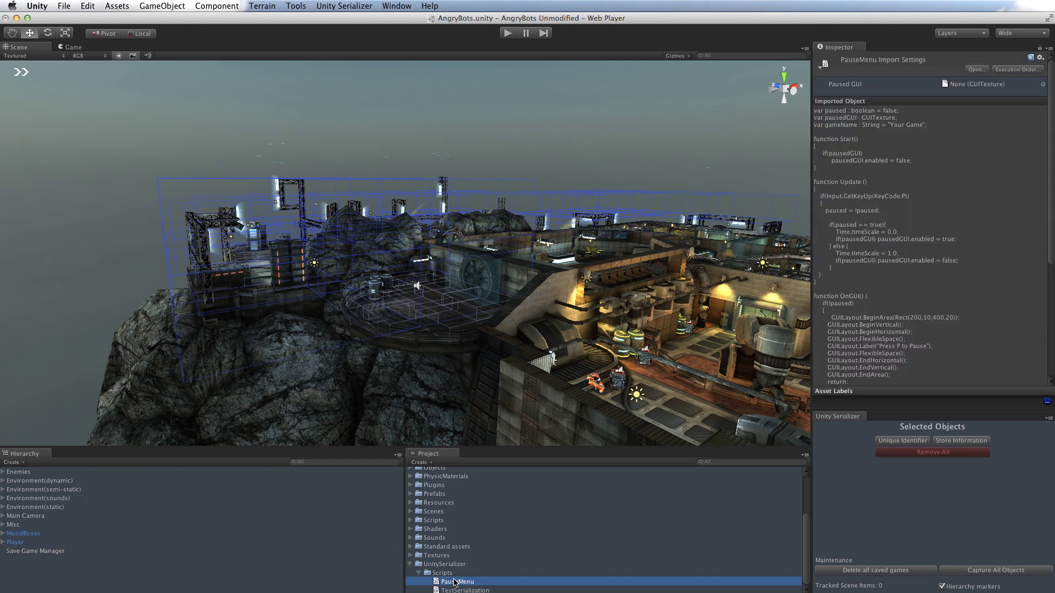
left_click_drag(456, 583, 54, 556)
Mark Player and all its children to store information, toggling the Hierarchy markers off and on
left_click(14, 543)
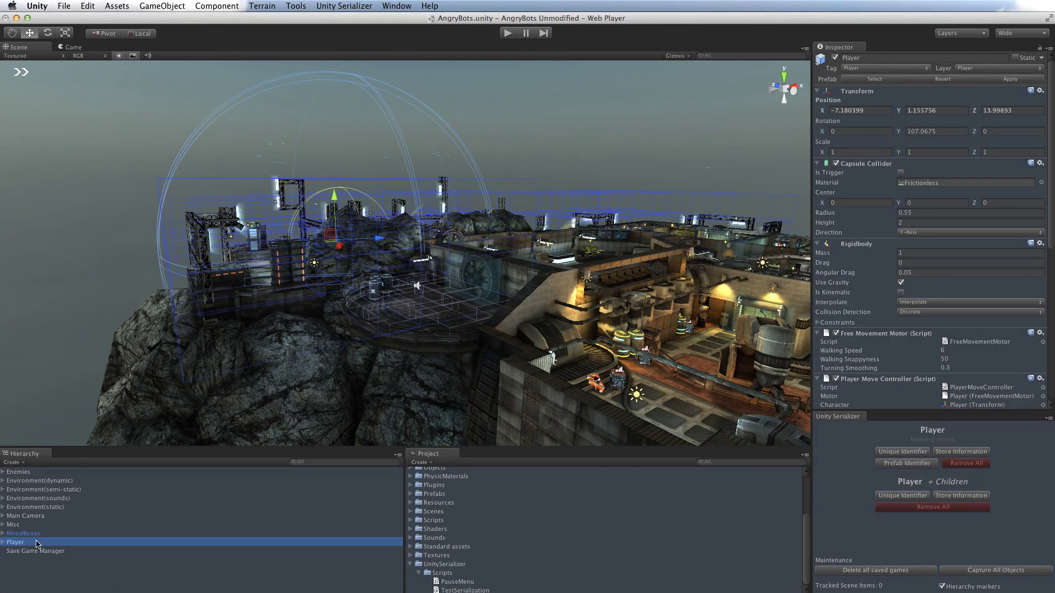
left_click(3, 542)
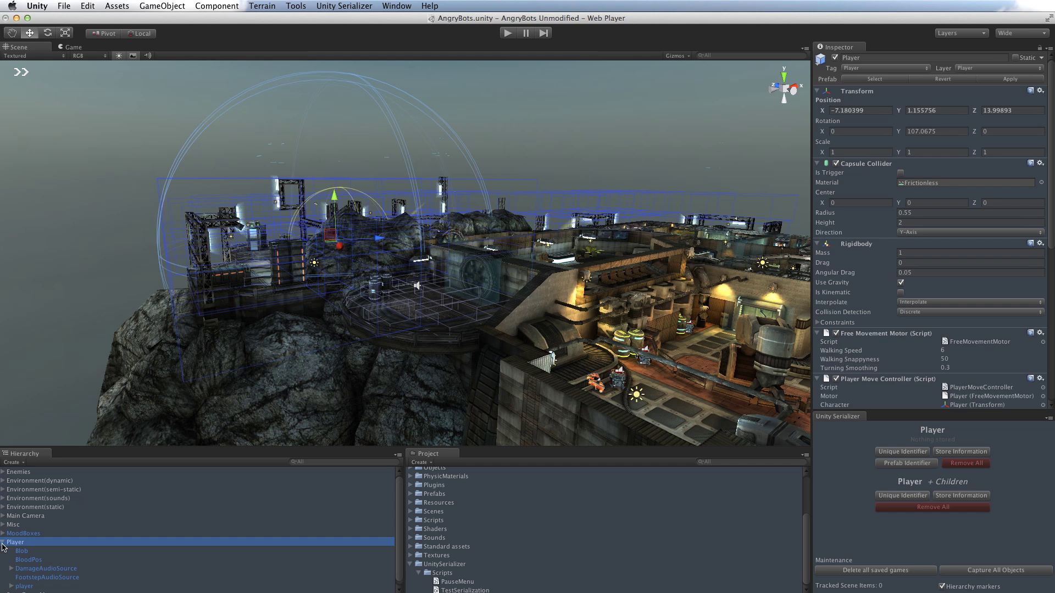
left_click(963, 496)
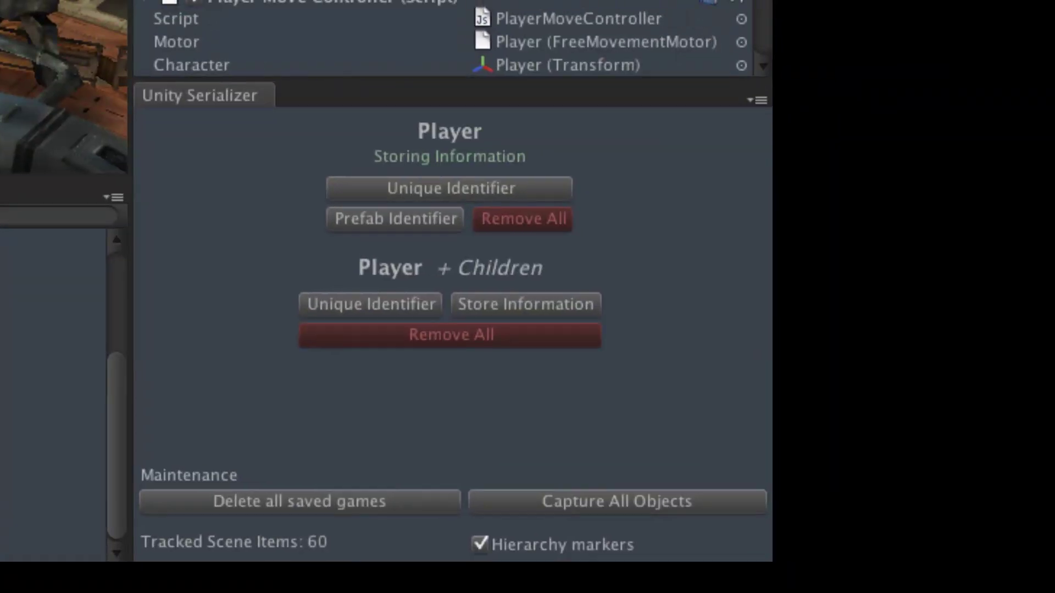
left_click(480, 545)
left_click(480, 545)
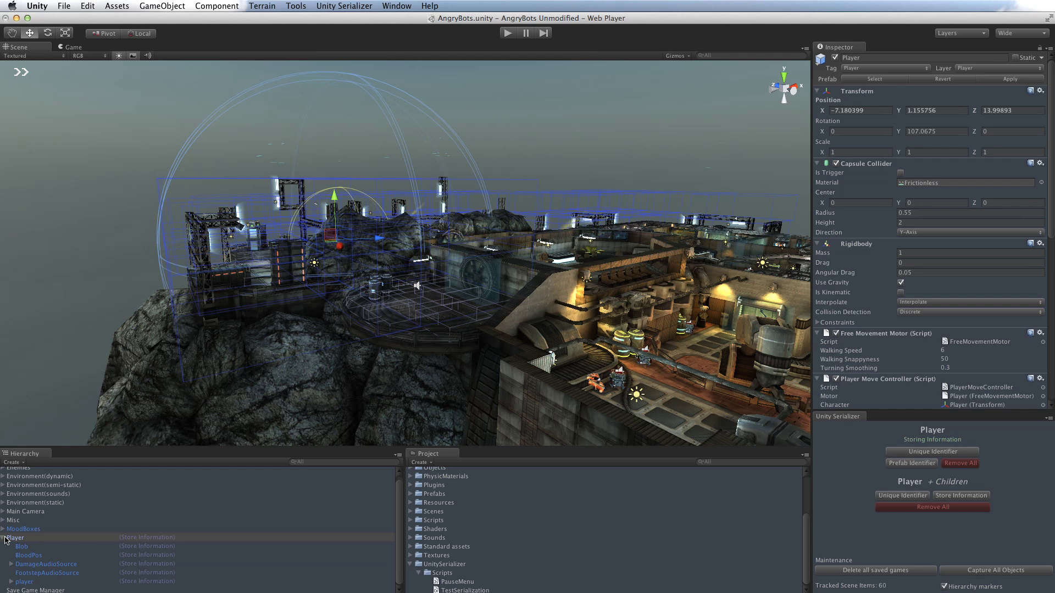
Store information for Enemies, Environment(dynamic) and Environment(semi-static) including all their children
left_click(3, 538)
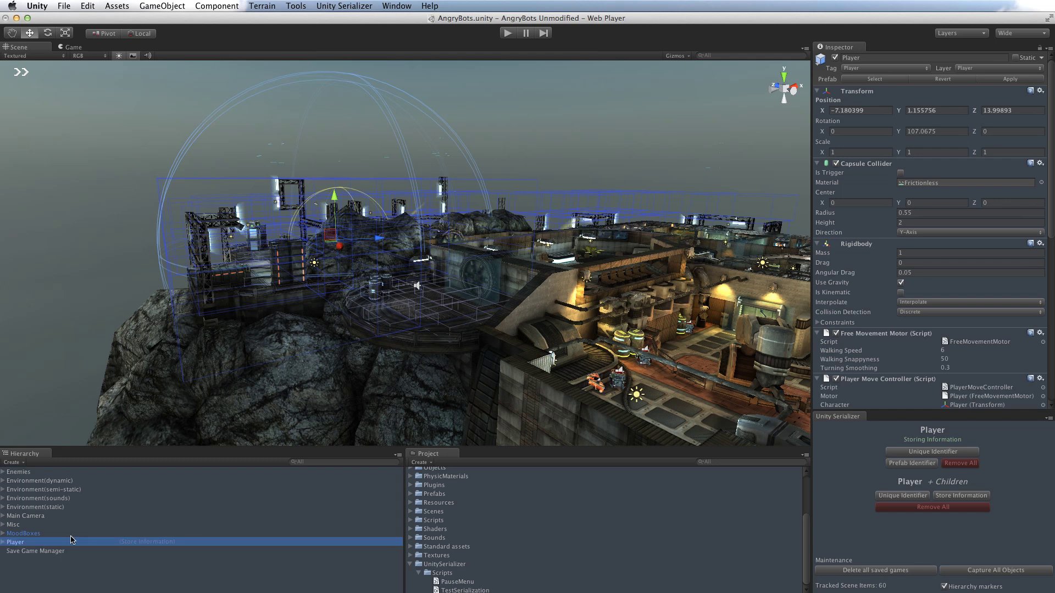
left_click(16, 472)
left_click(4, 472)
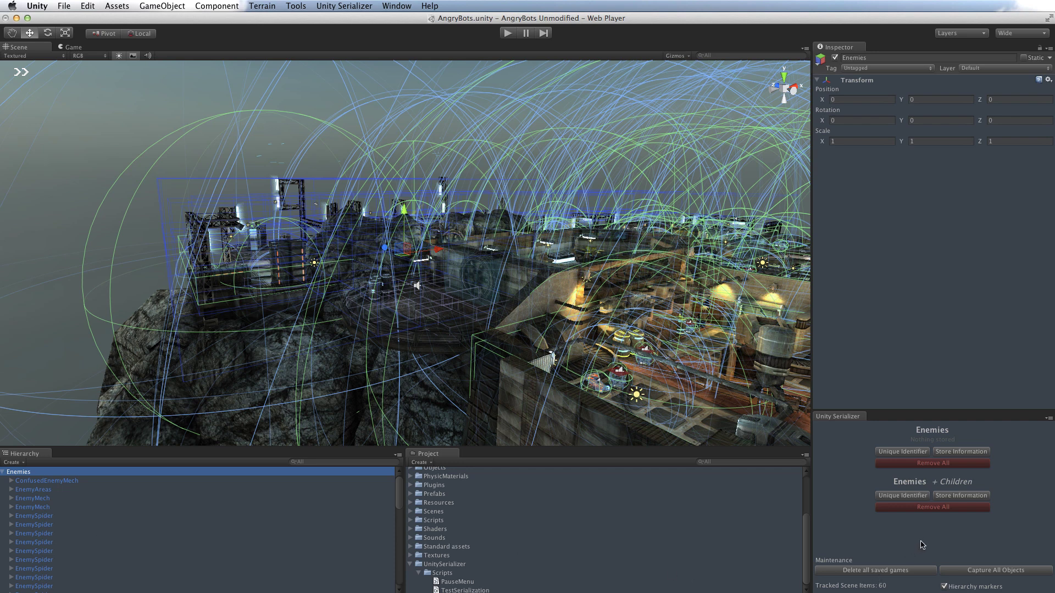
left_click(954, 498)
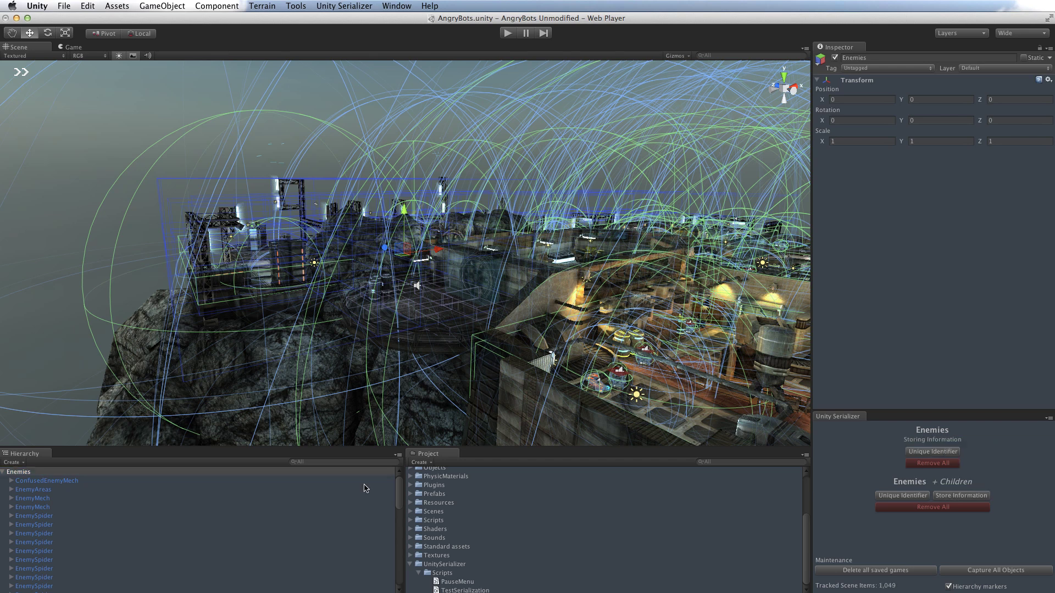
left_click(6, 474)
left_click(31, 481)
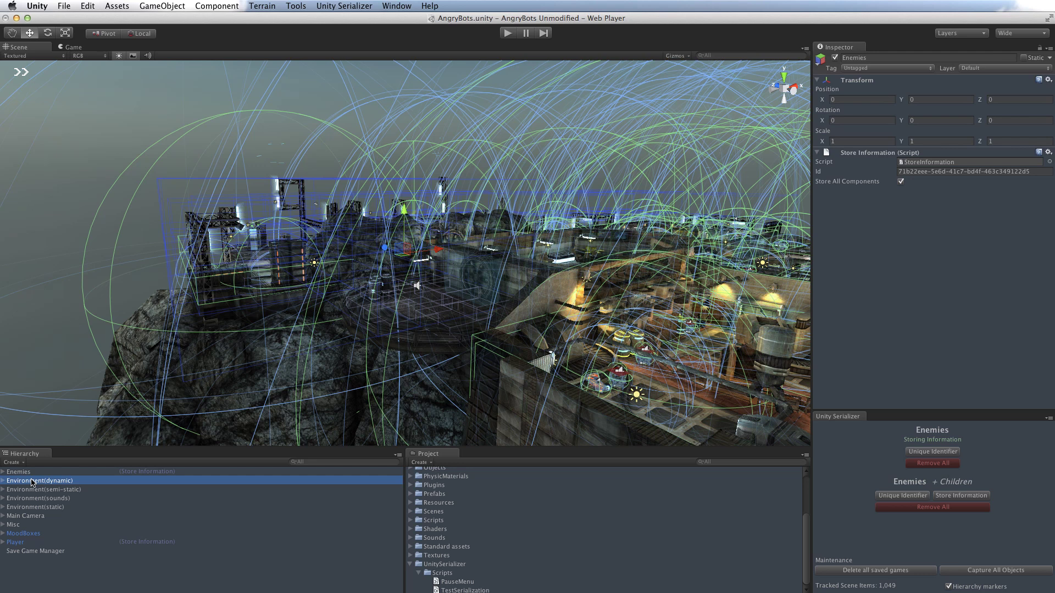
left_click(961, 497)
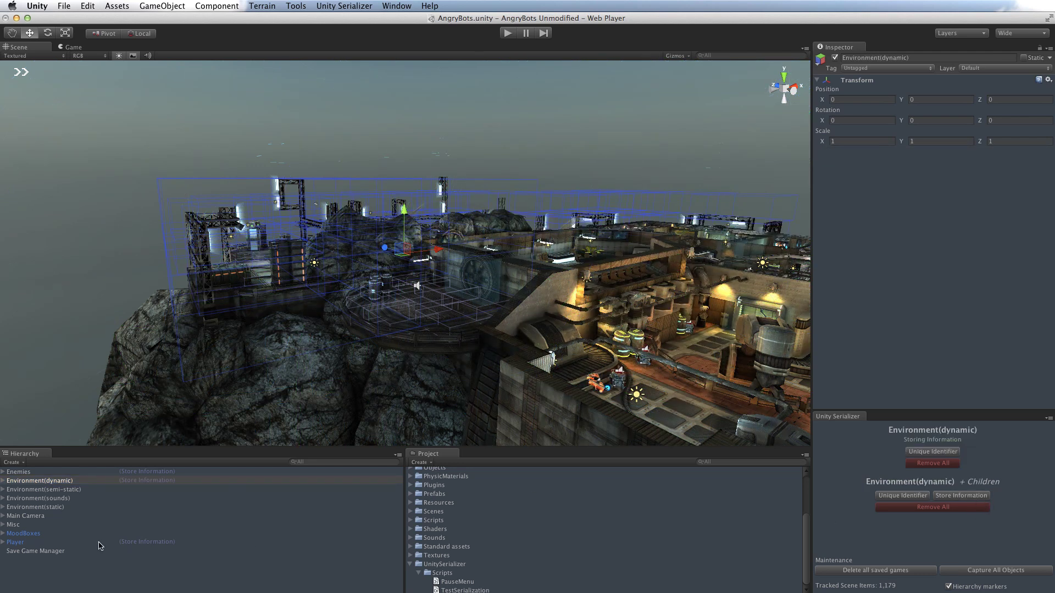
left_click(29, 490)
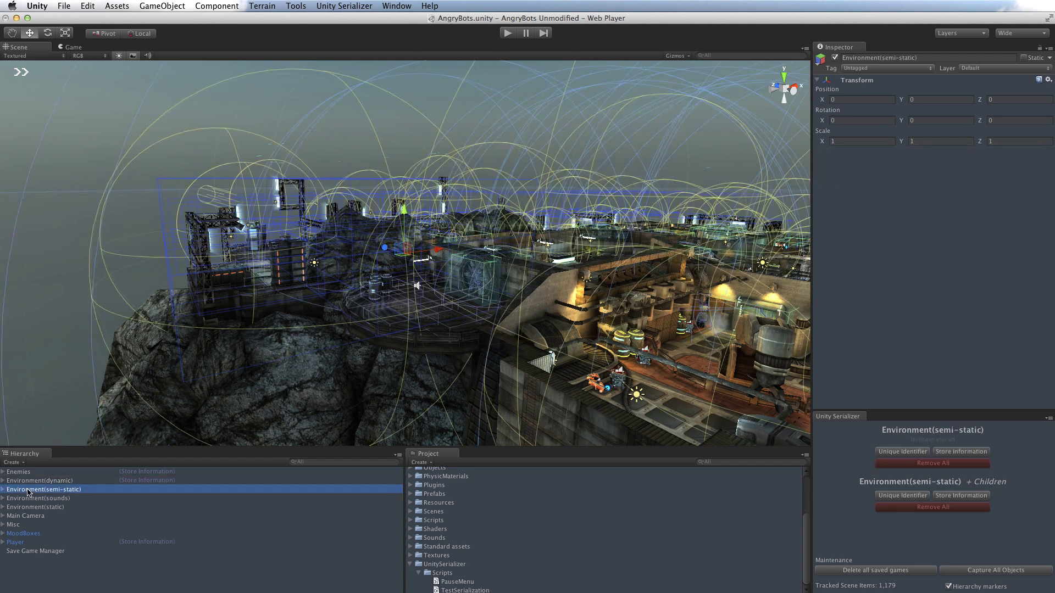
left_click(956, 497)
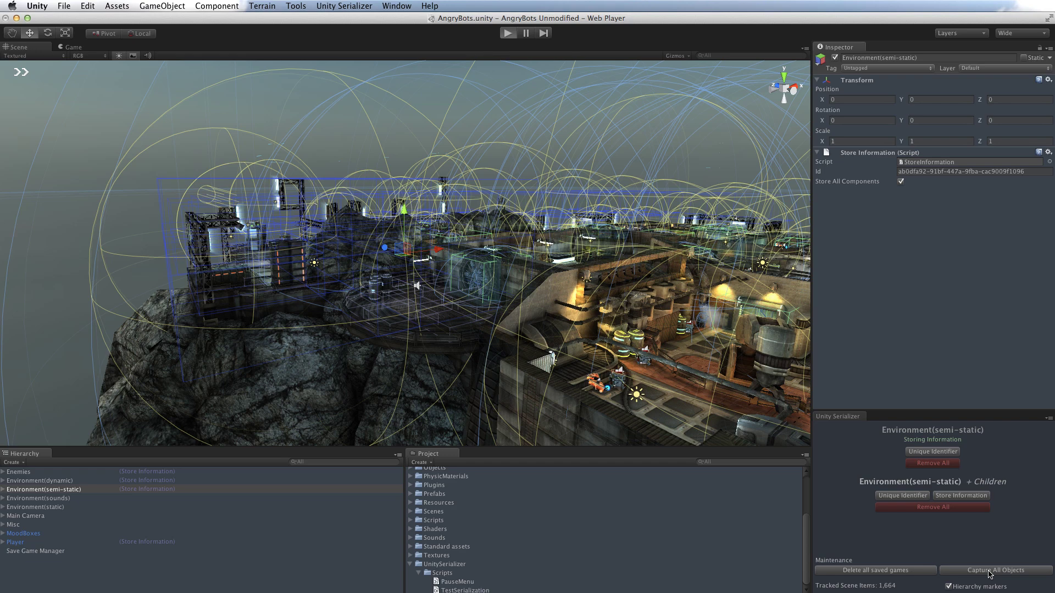
key("super+p")
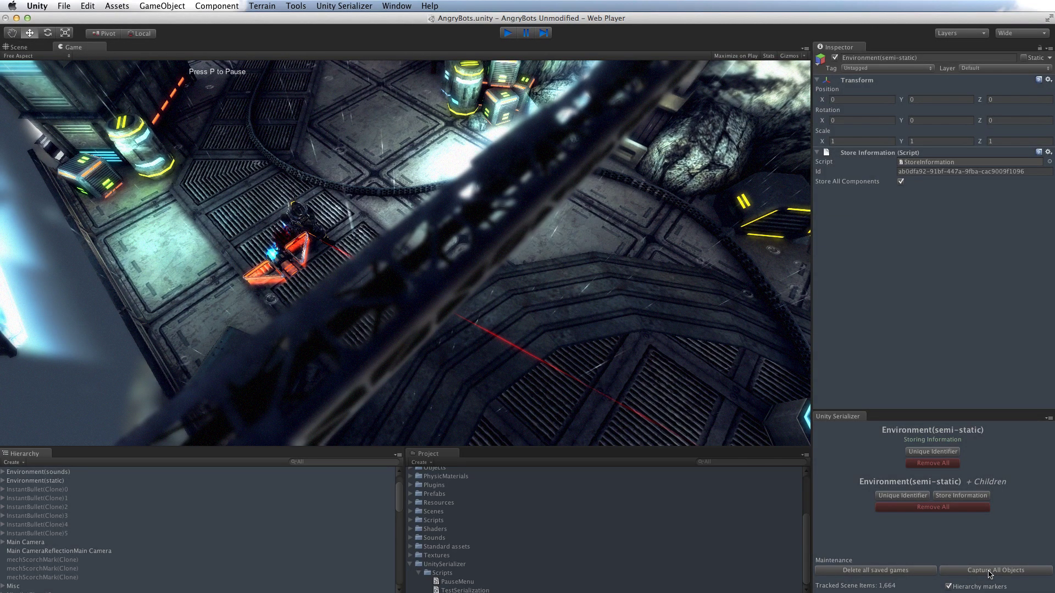
key("super+p")
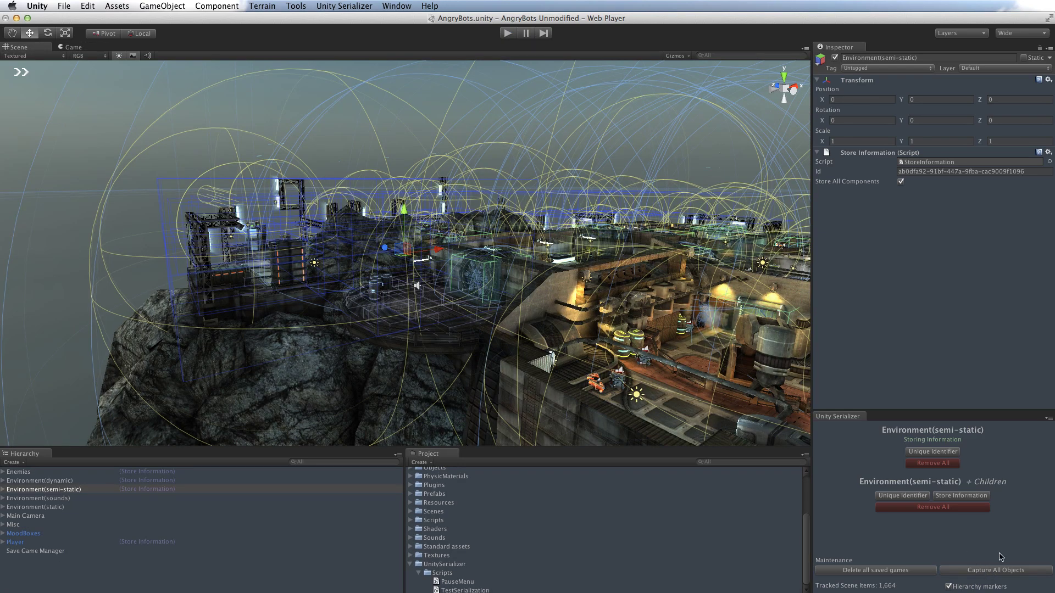
Delete all saved games from the Unity Serializer panel, confirming with Yes
left_click(920, 571)
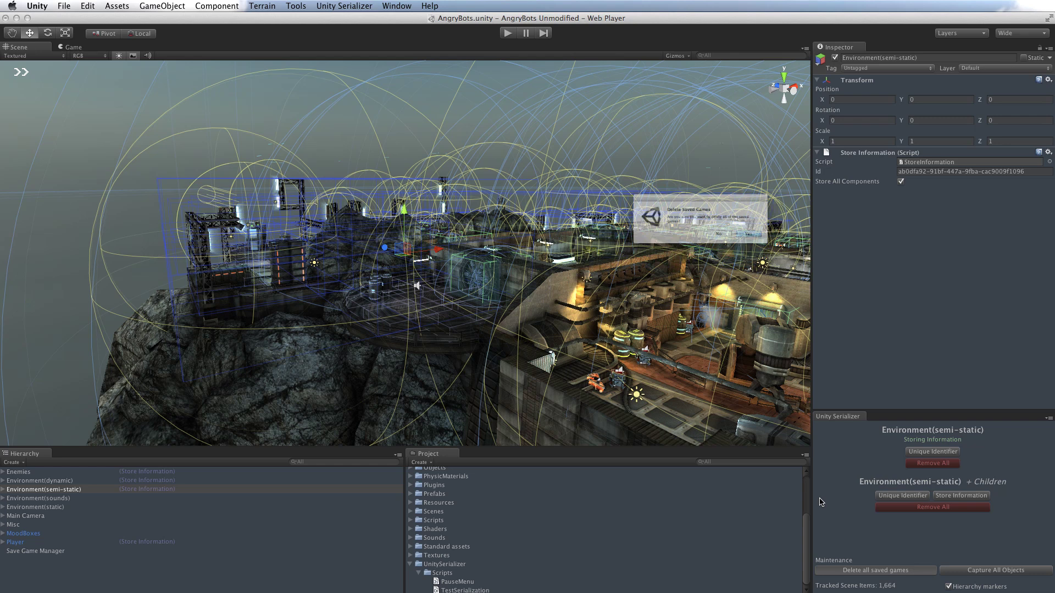
left_click(782, 245)
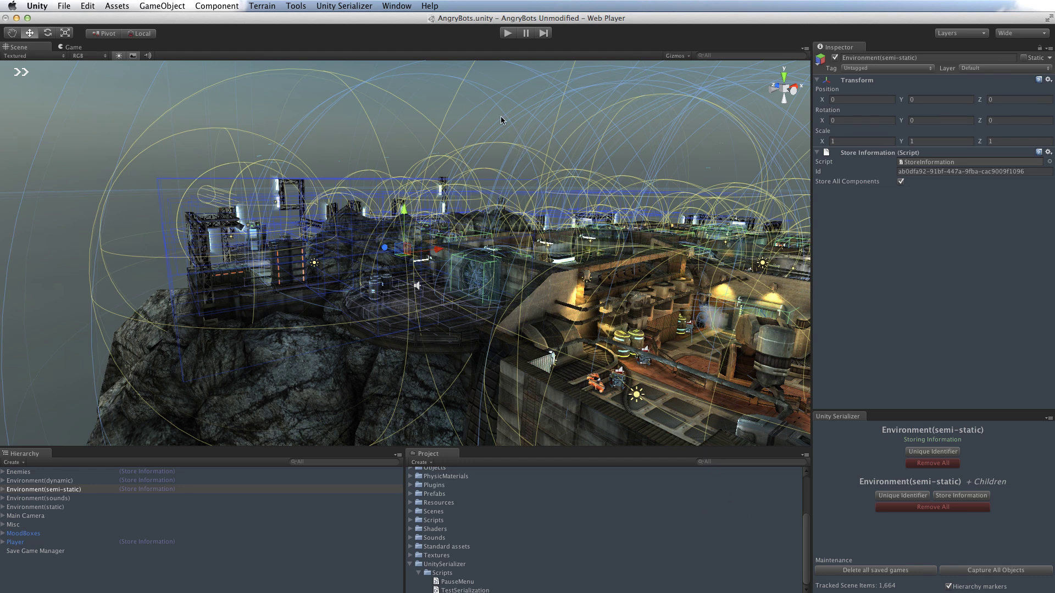
Set the project audio Volume to 0 and start AngryBots in Play mode
left_click(89, 6)
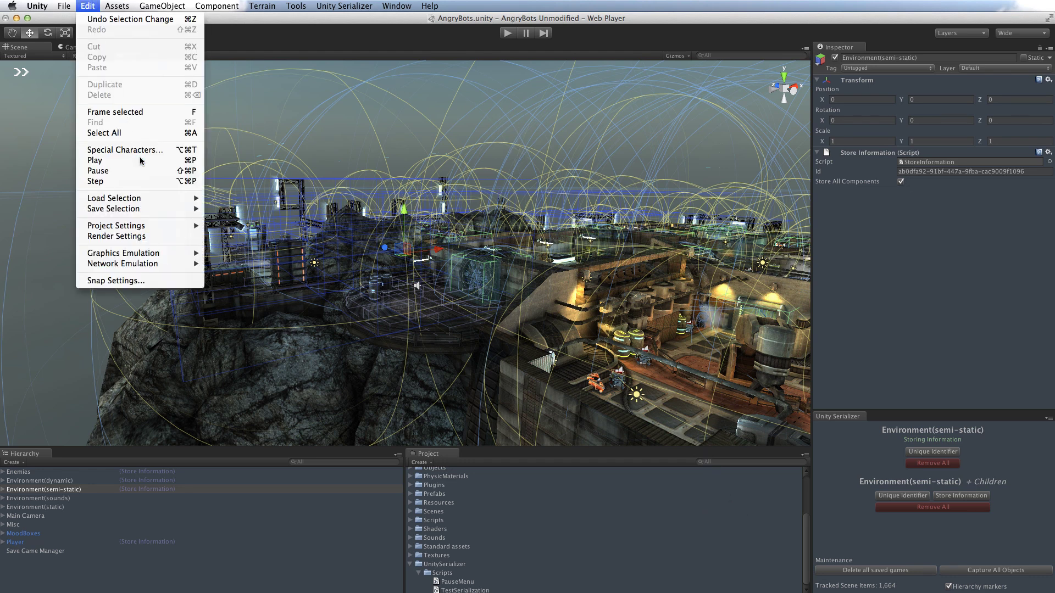
mouse_move(159, 226)
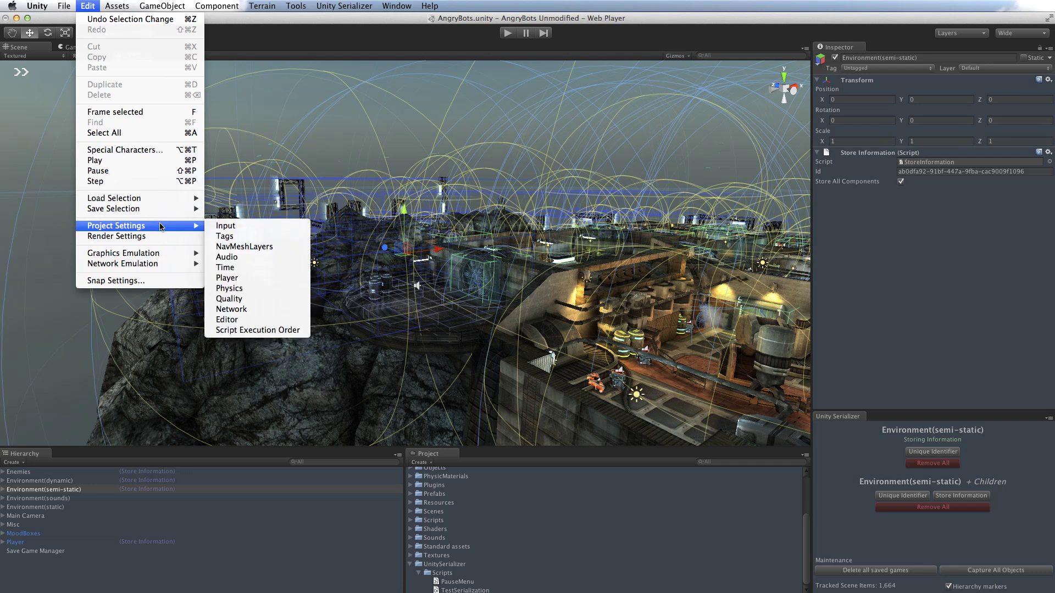
left_click(256, 263)
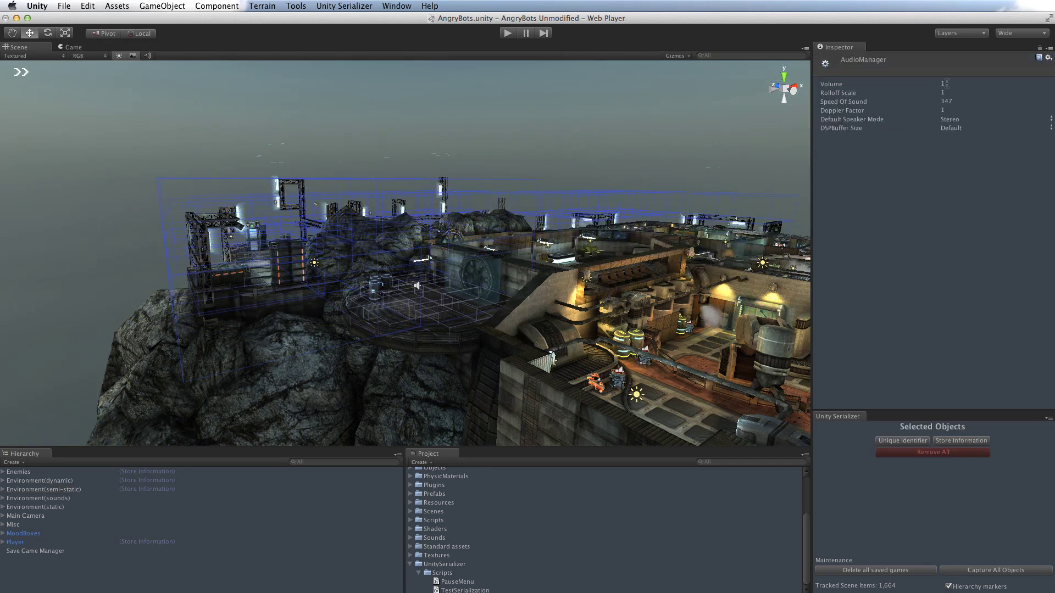
left_click(947, 84)
key("Return")
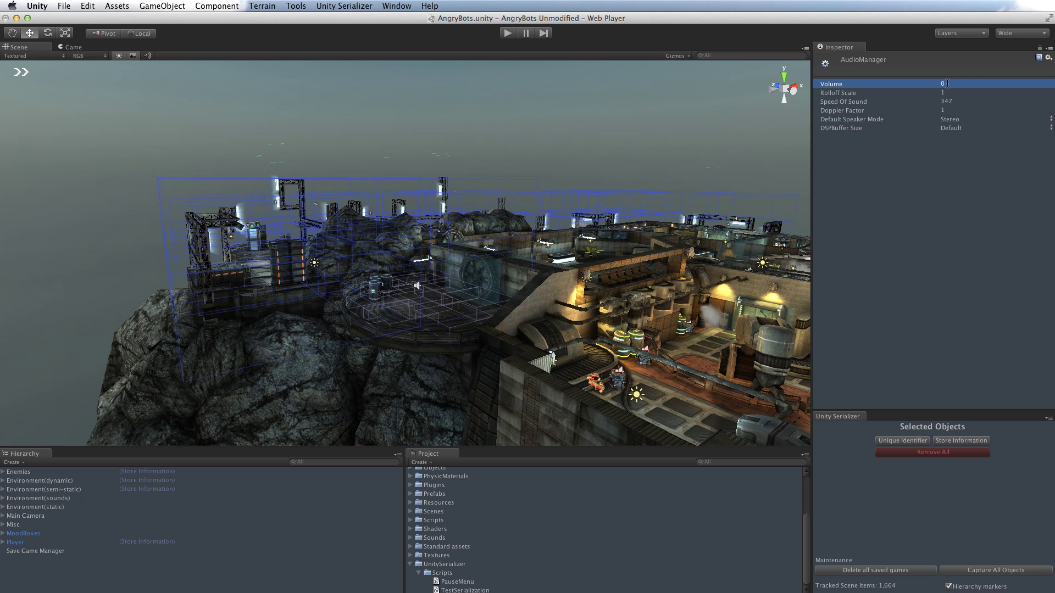
left_click(509, 33)
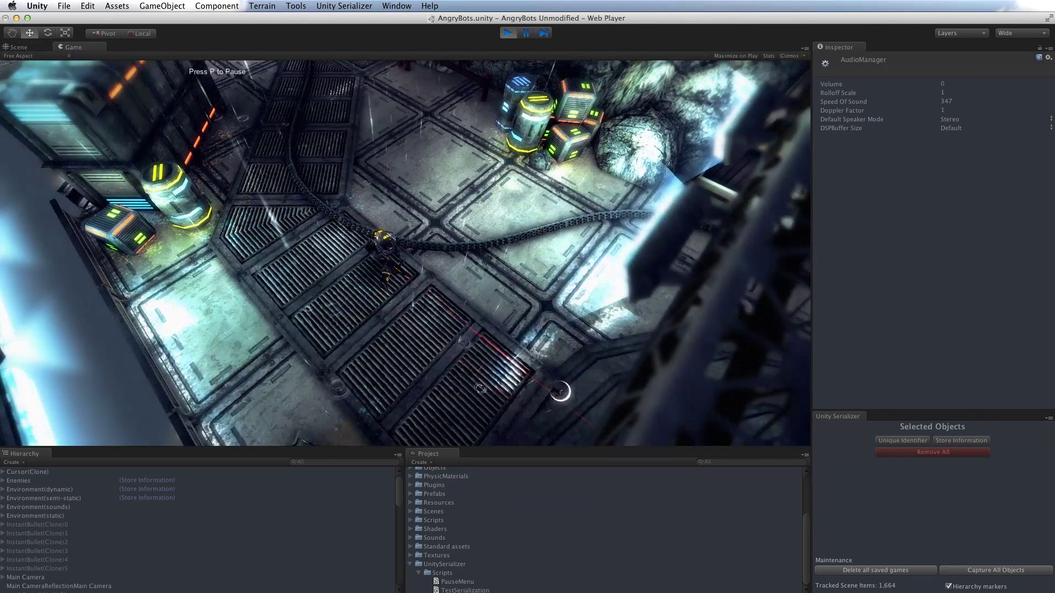
Walk the player into a new area, pause with P and save the game
key("w")
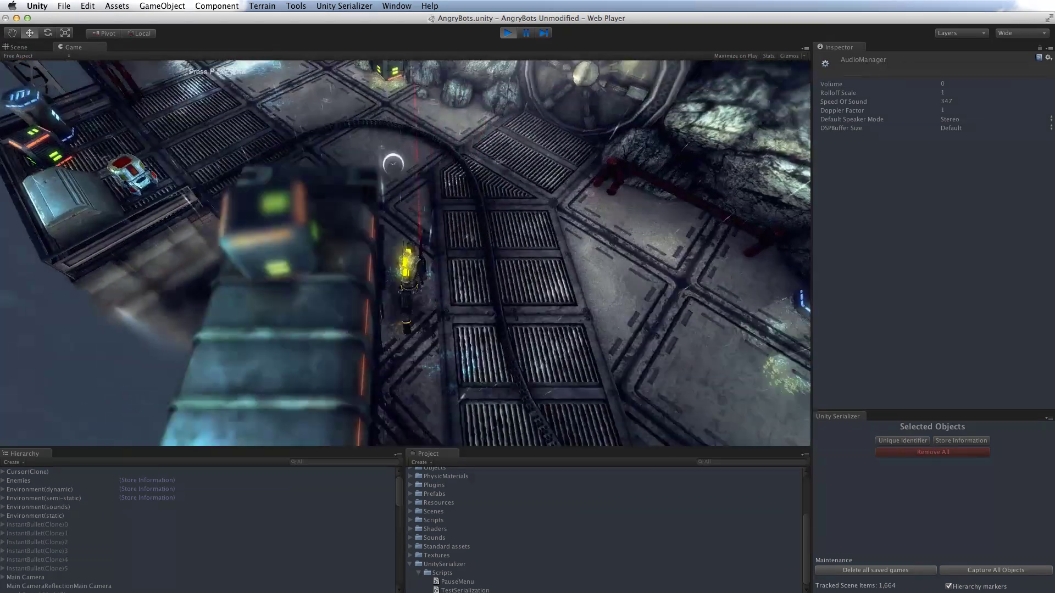
key("w")
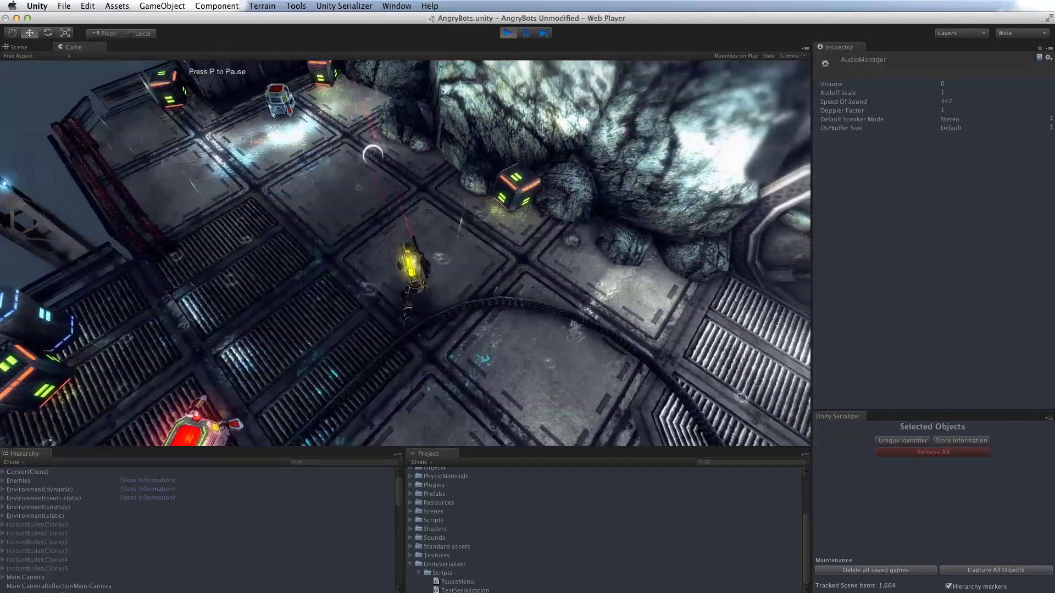
key("w")
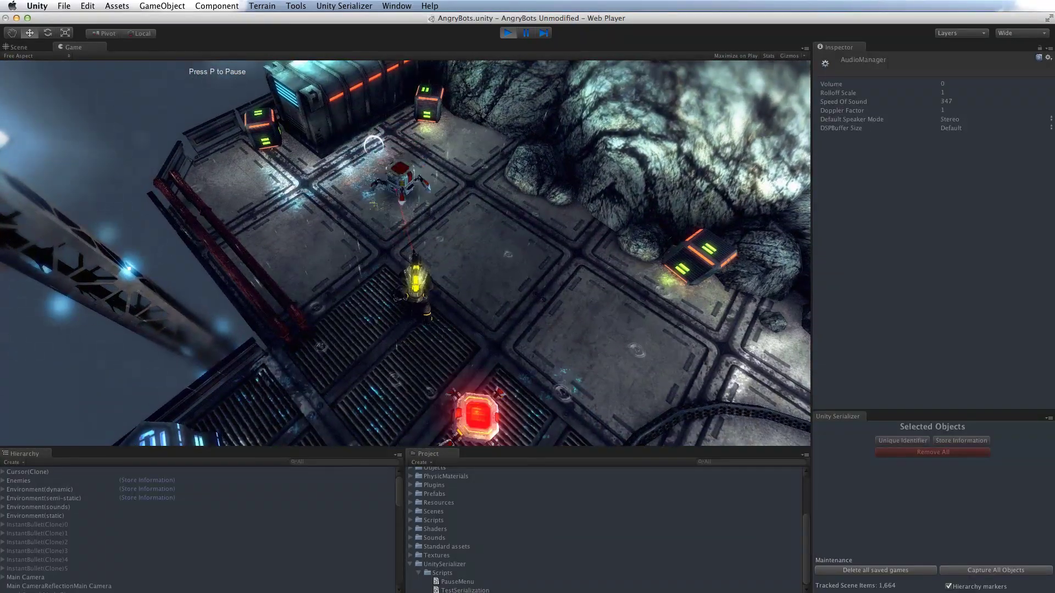
key("p")
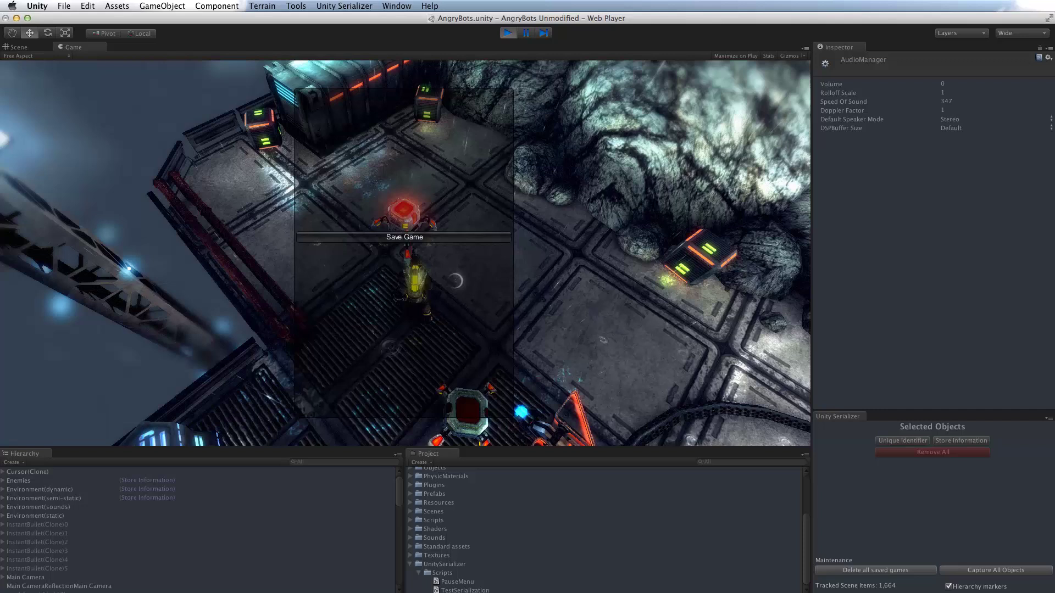
left_click(420, 235)
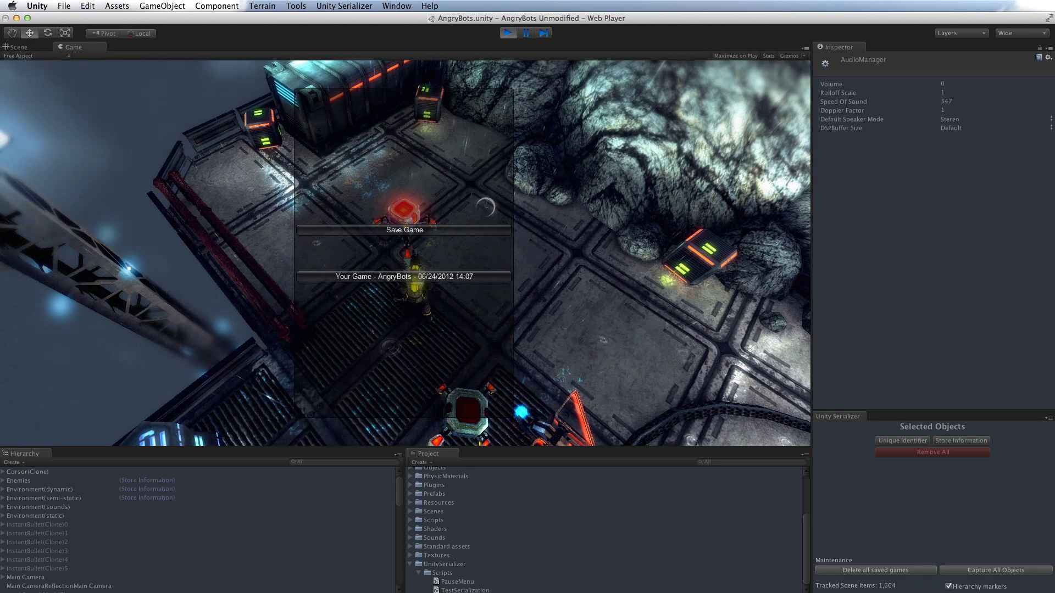
Resume, move on, then pause again and save a second game
key("p")
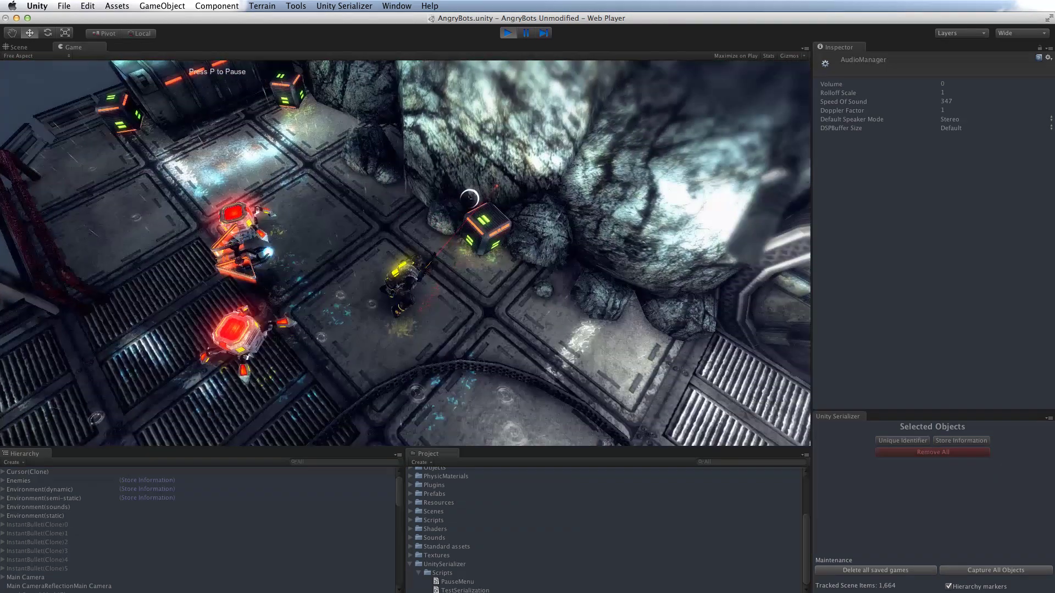
key("s")
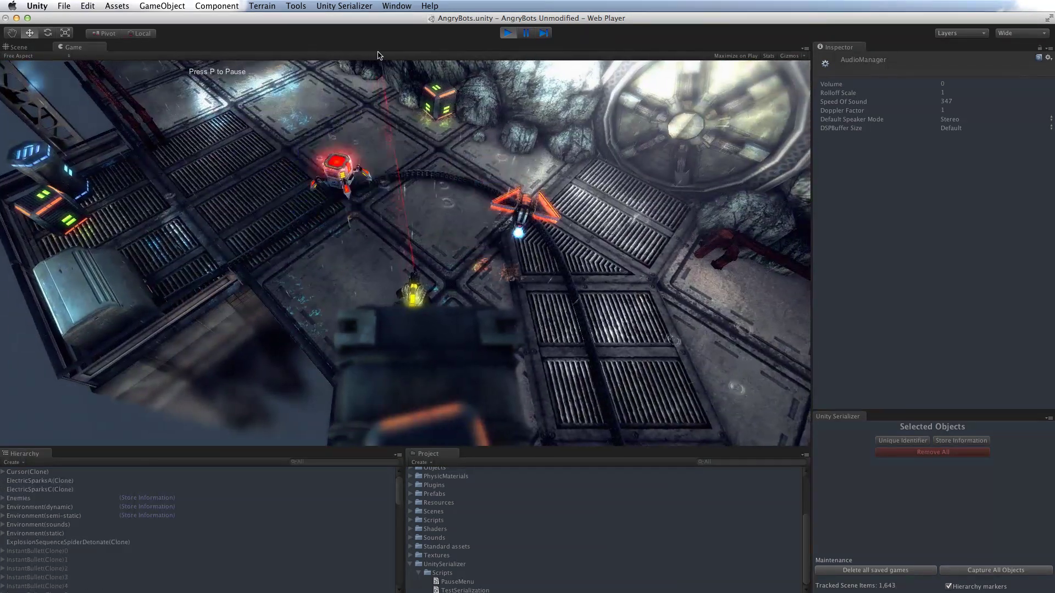
key("p")
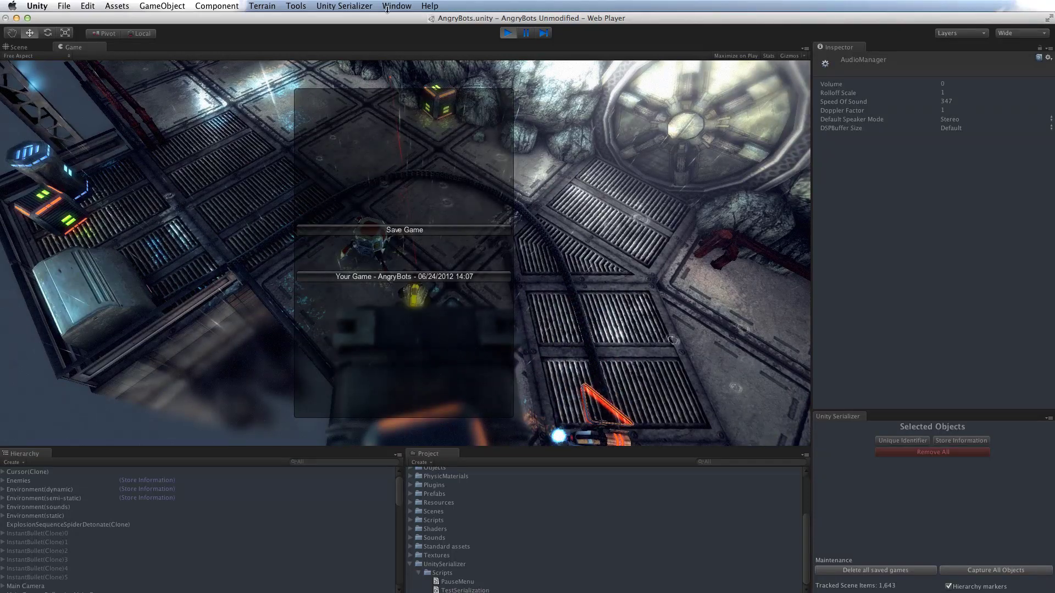
left_click(414, 229)
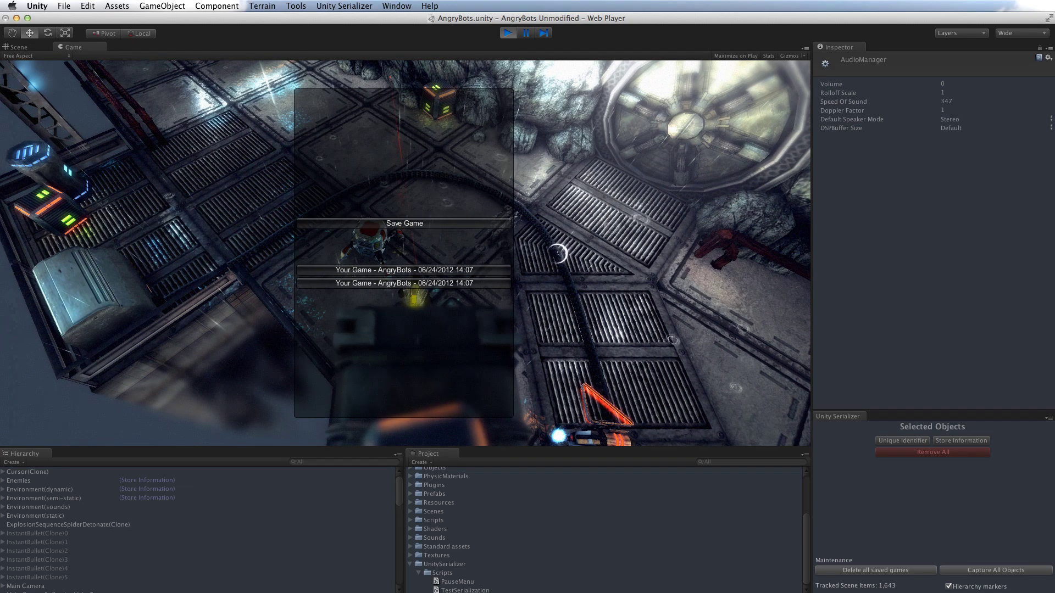
Resume, walk the character up-right, then pause and save a third game
key("Escape")
key("w+d")
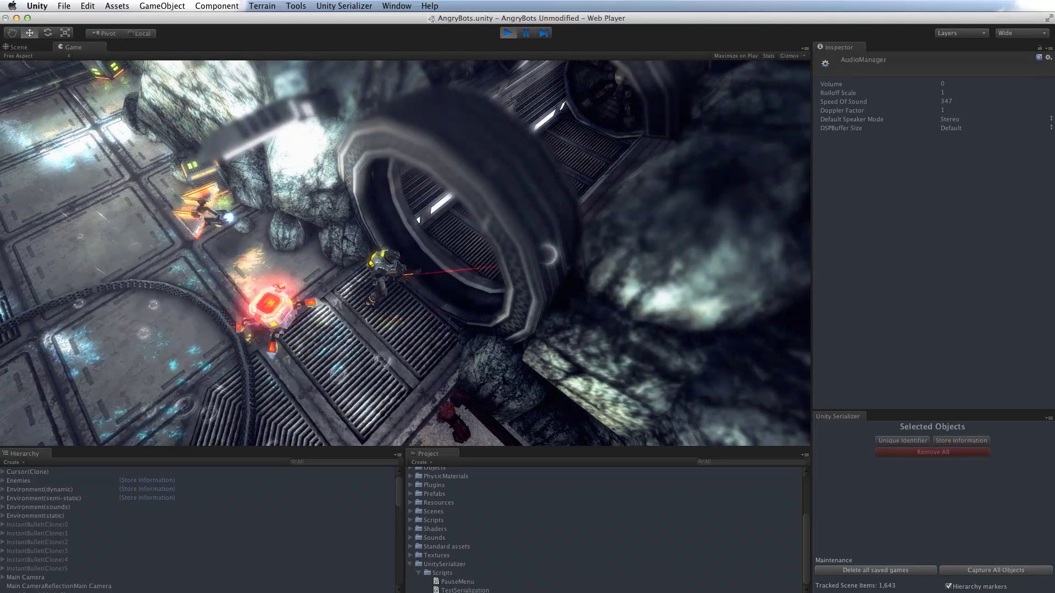
key("Escape")
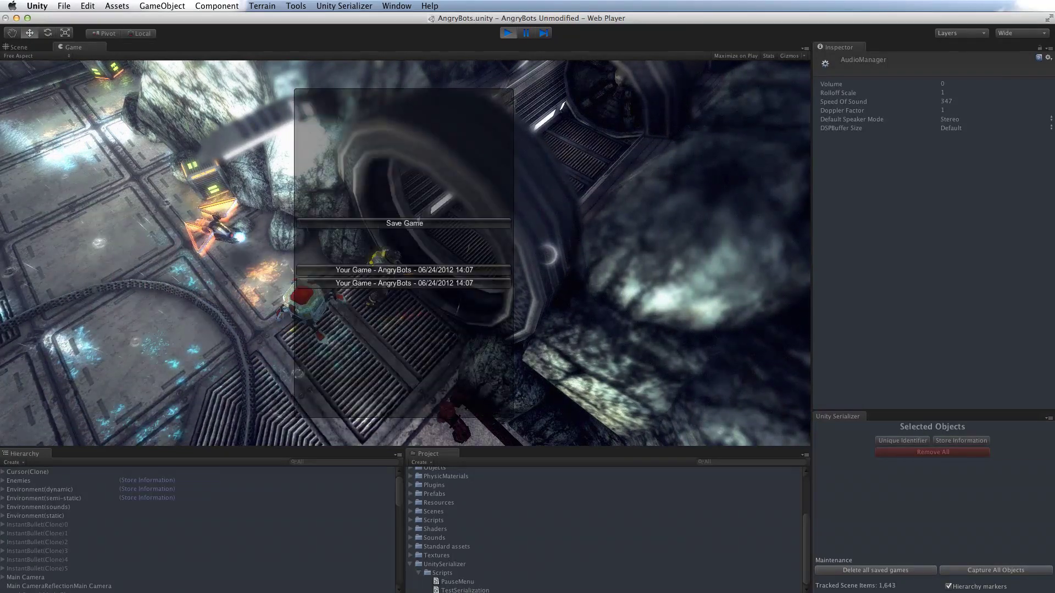
left_click(358, 223)
Resume and walk the character past the lit plant area, then pause again with P
key("Escape")
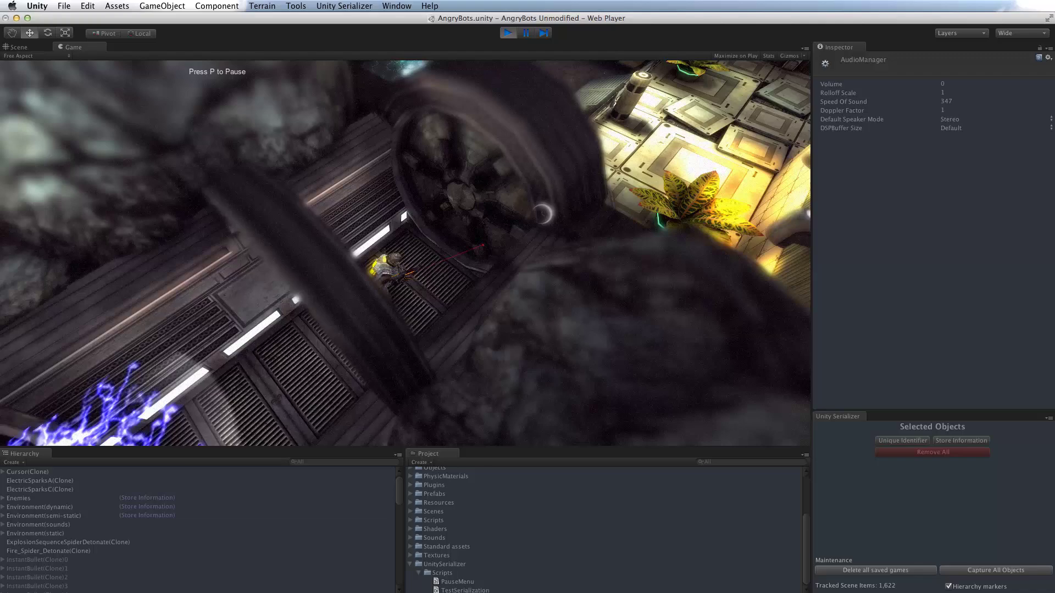
key("d")
key("d")
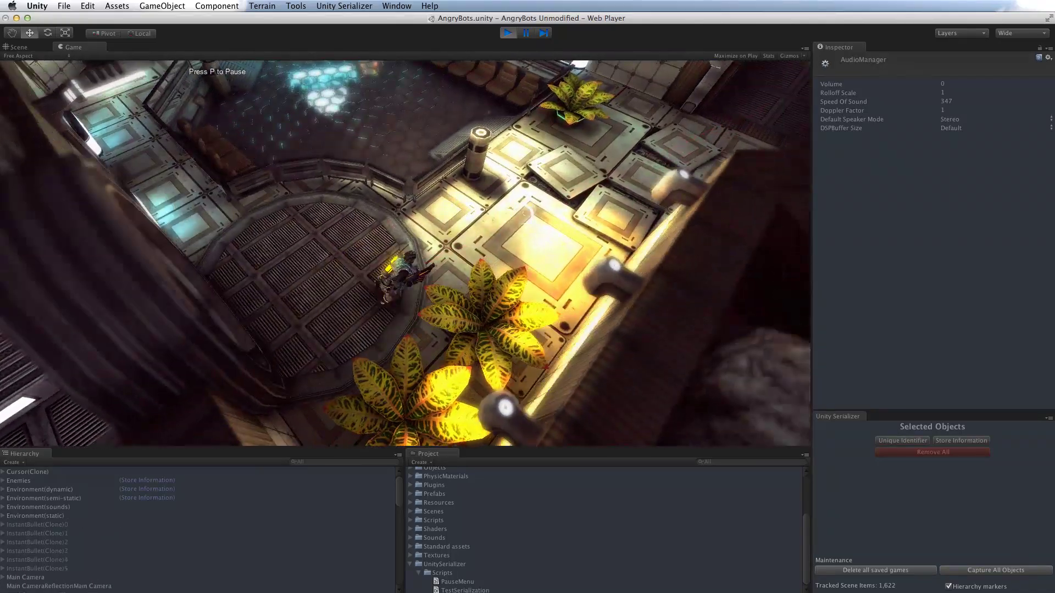
key("w")
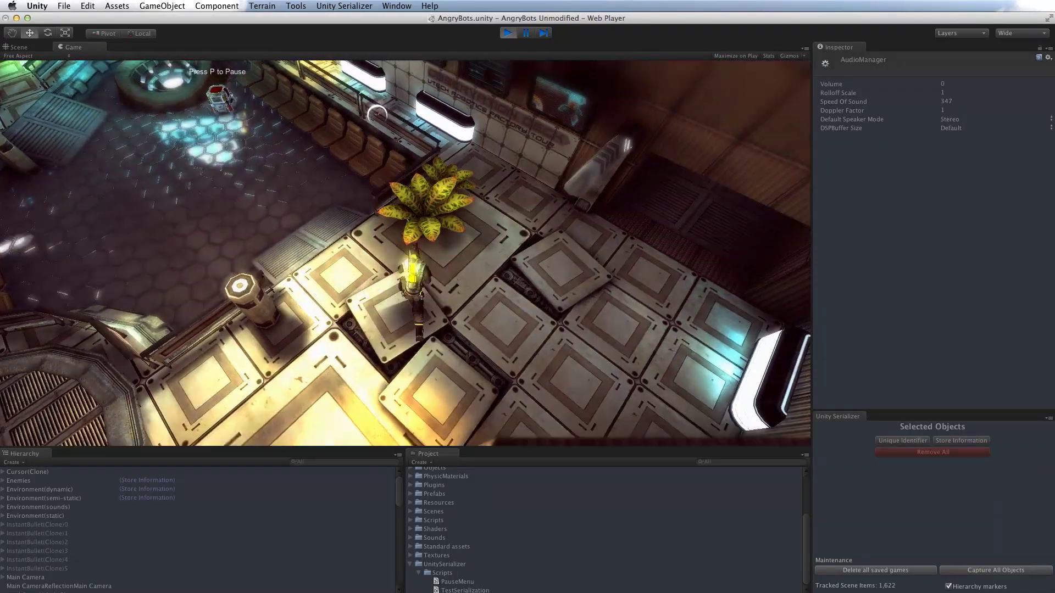
key("a")
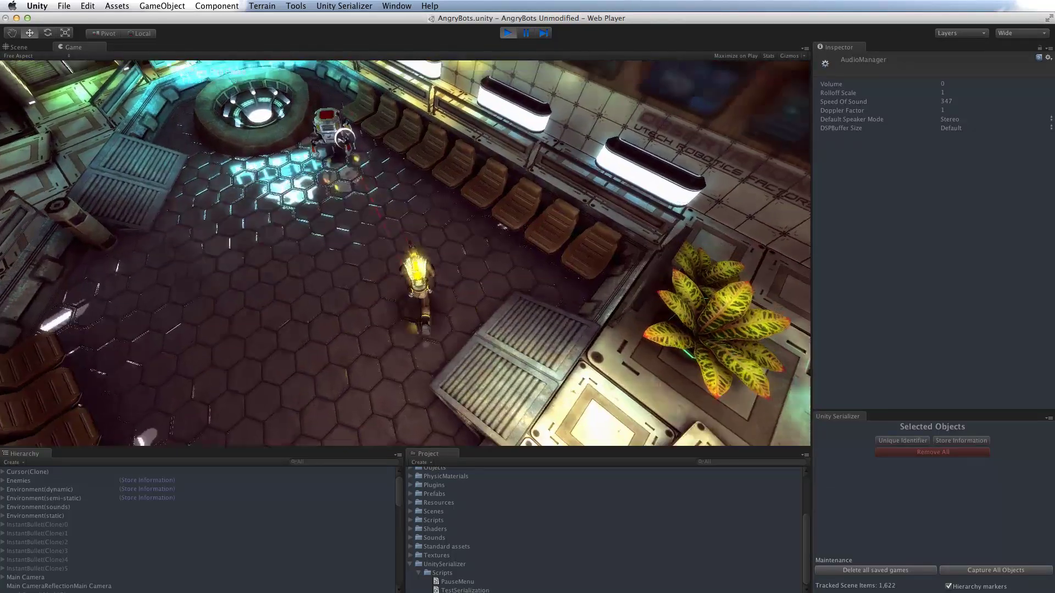
key("p")
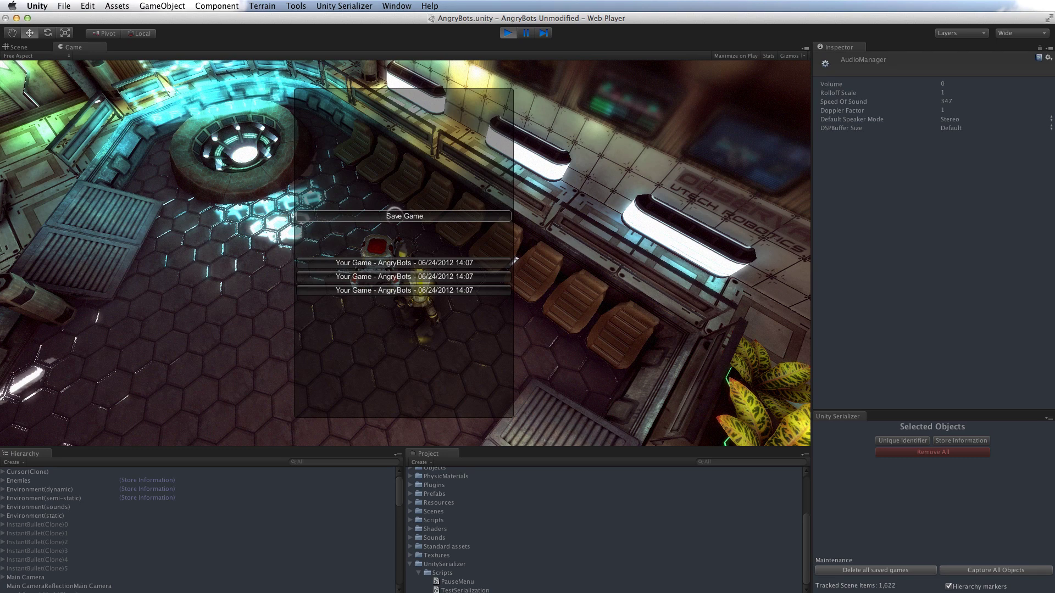
Save a fourth game, then load the fourth save and another saved entry from the pause menu
left_click(395, 214)
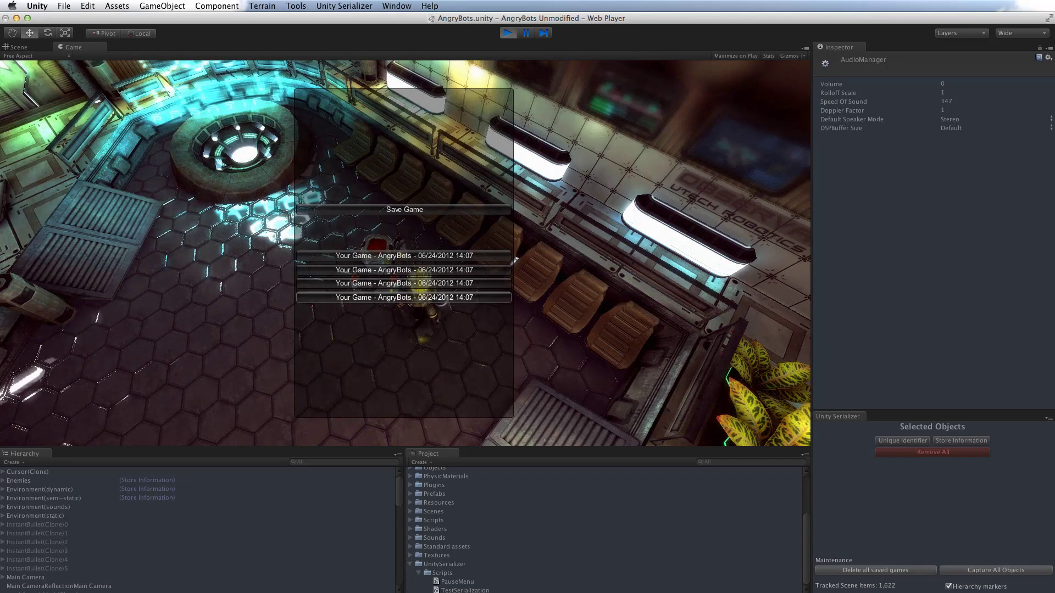
left_click(404, 298)
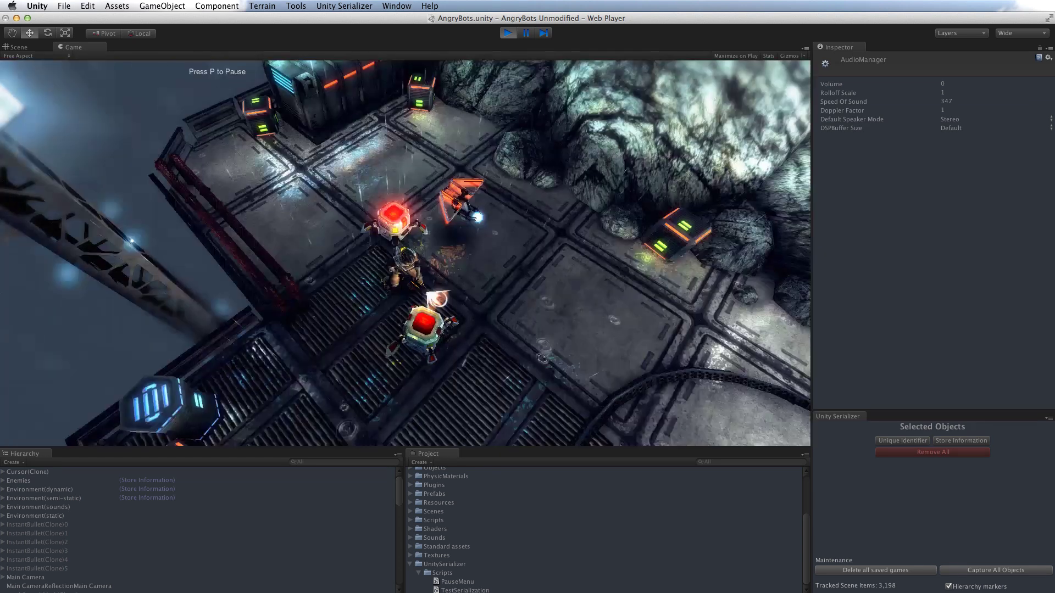
key("p")
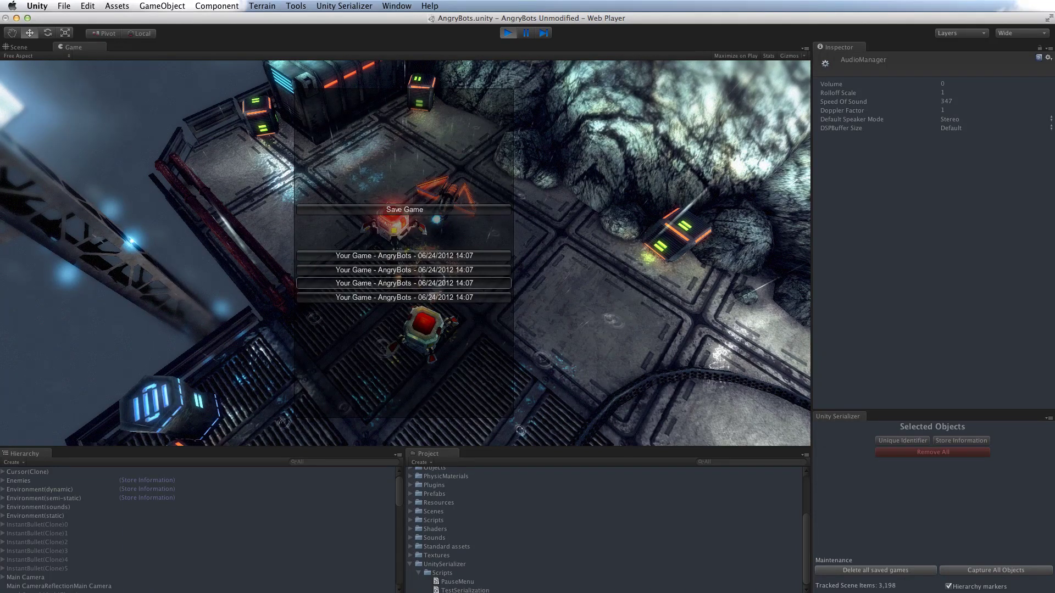
left_click(404, 283)
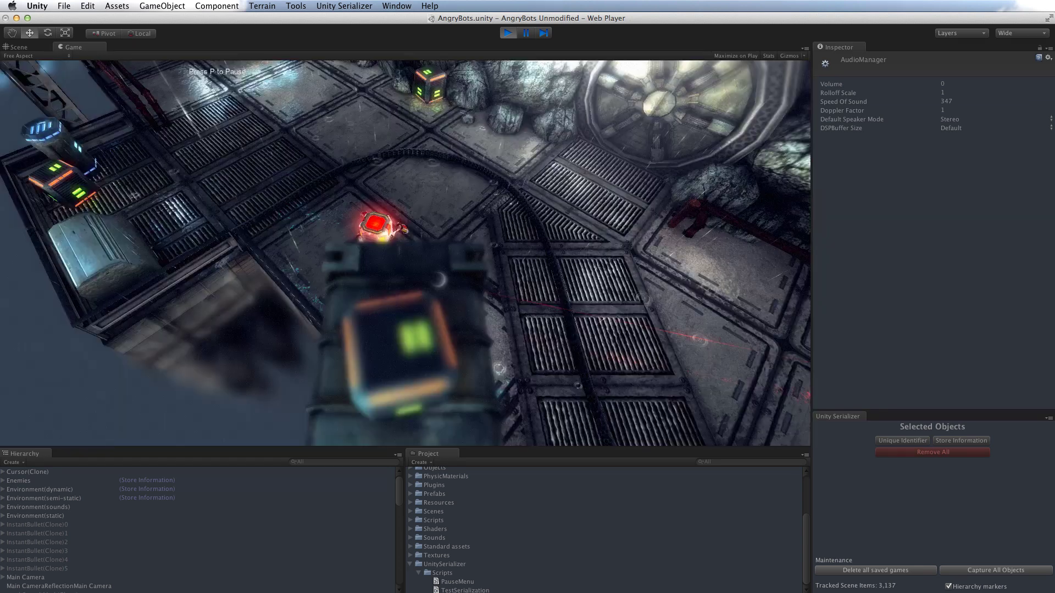
key("p")
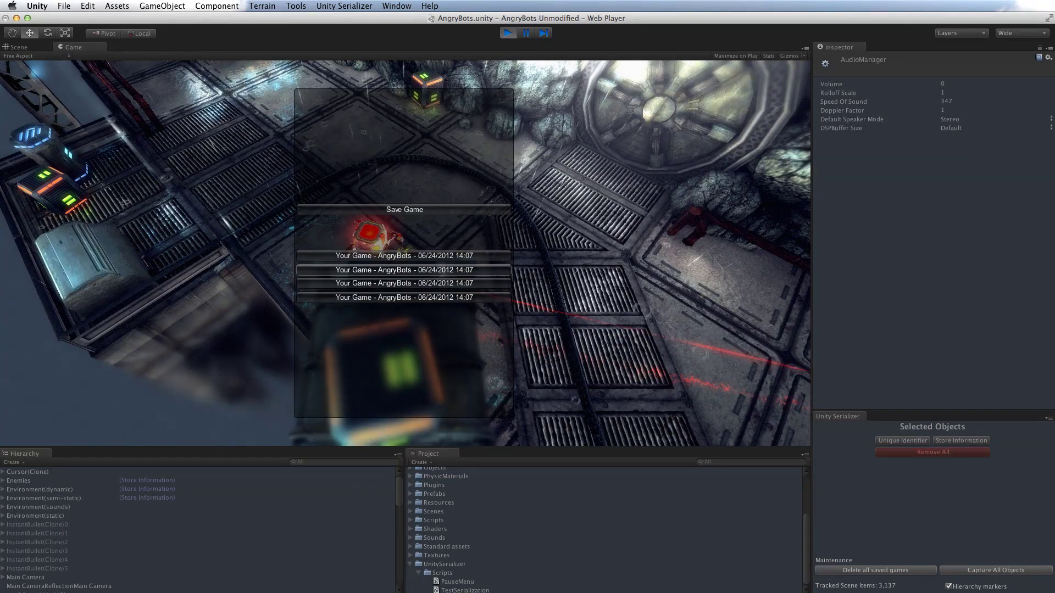
Reload another save, then load the first 'Your Game - AngryBots' save and shoot the enemy spider
left_click(404, 270)
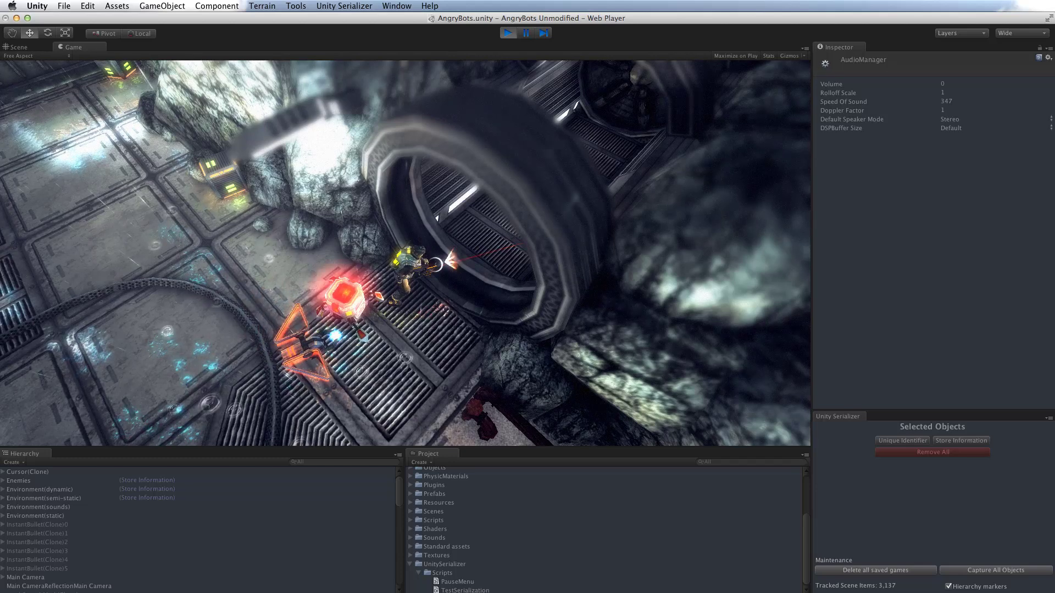
key("p")
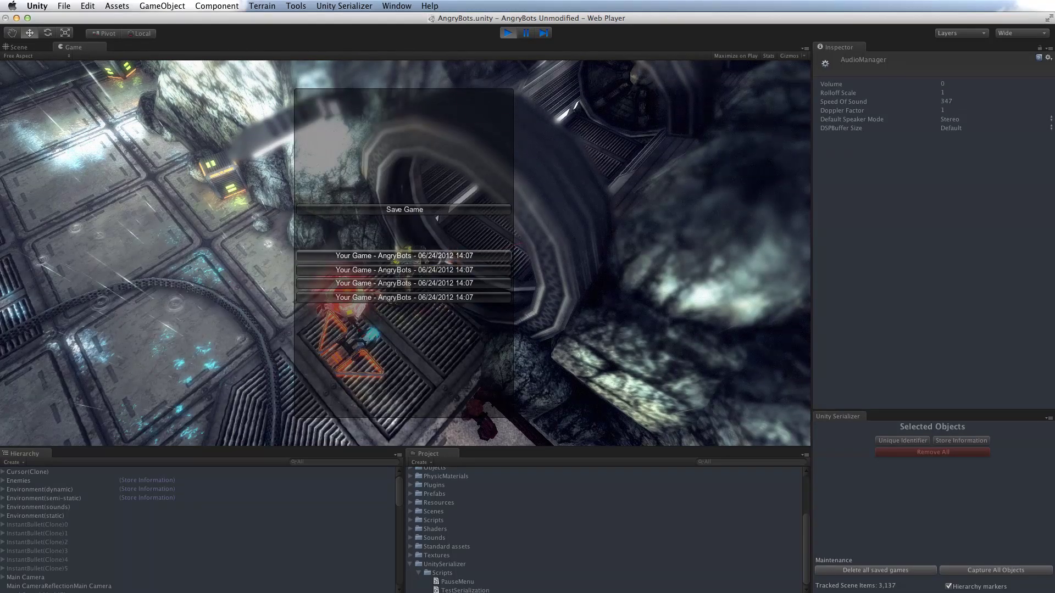
left_click(451, 256)
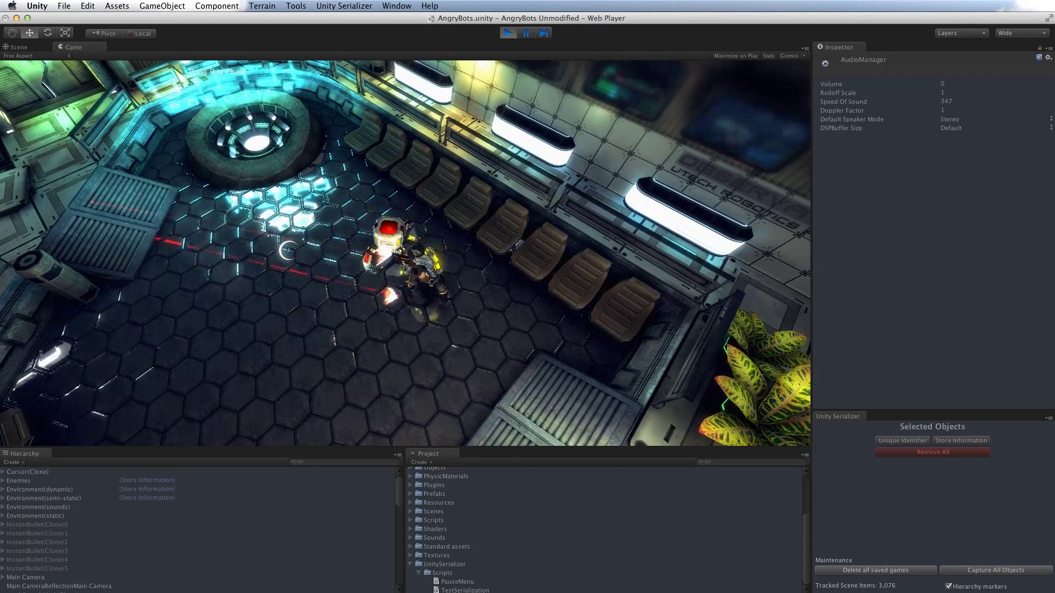
mouse_move(287, 251)
left_mouse_down()
mouse_move(295, 229)
mouse_move(306, 245)
mouse_move(263, 299)
mouse_move(252, 247)
mouse_move(291, 232)
left_mouse_up()
Walk the character right toward the plant, then back down and left away from it
key("d")
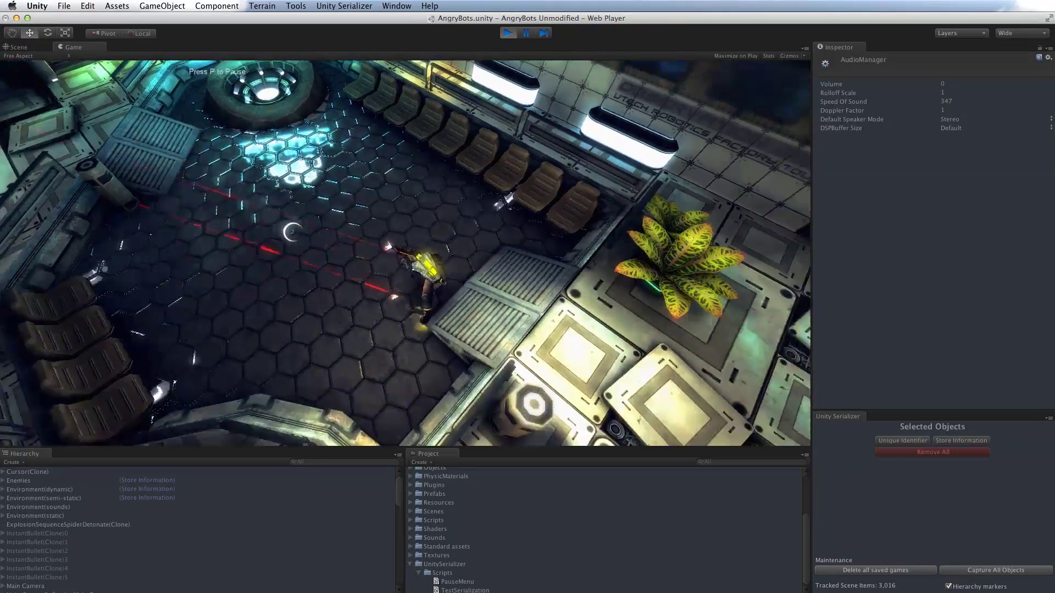
key("d")
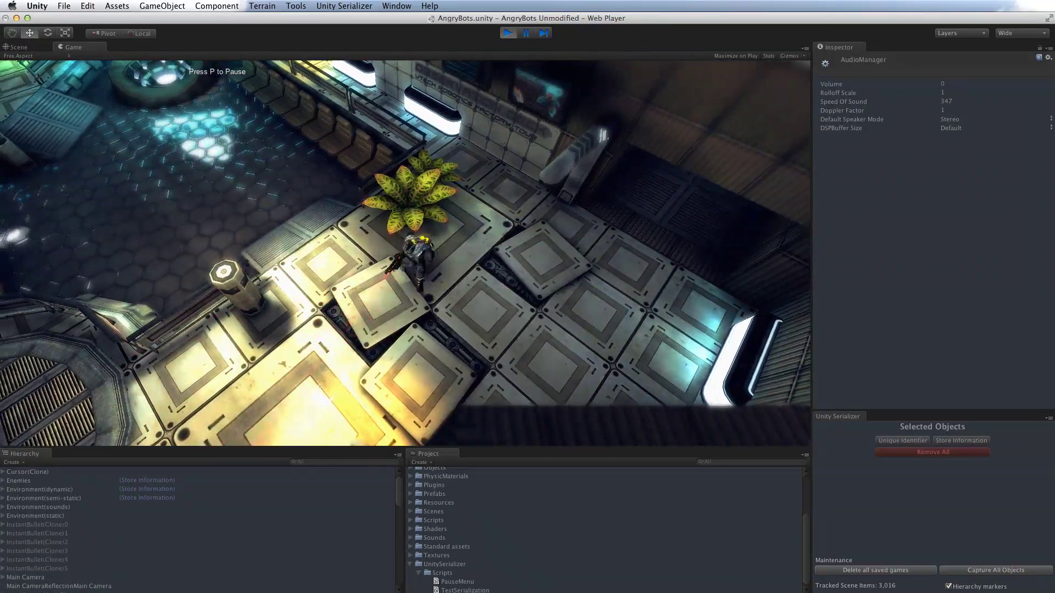
key("a")
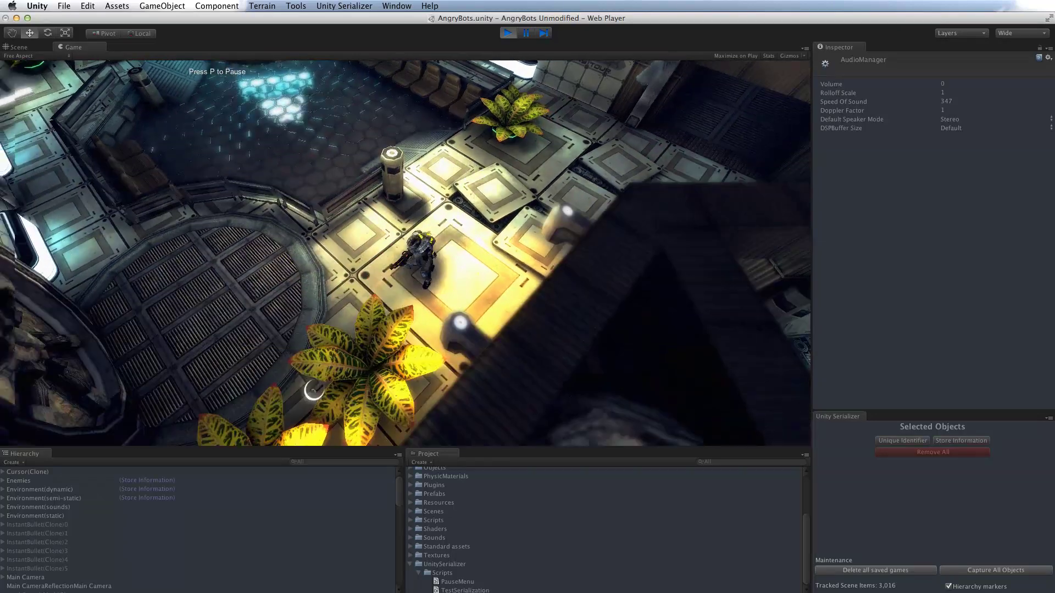
key("a")
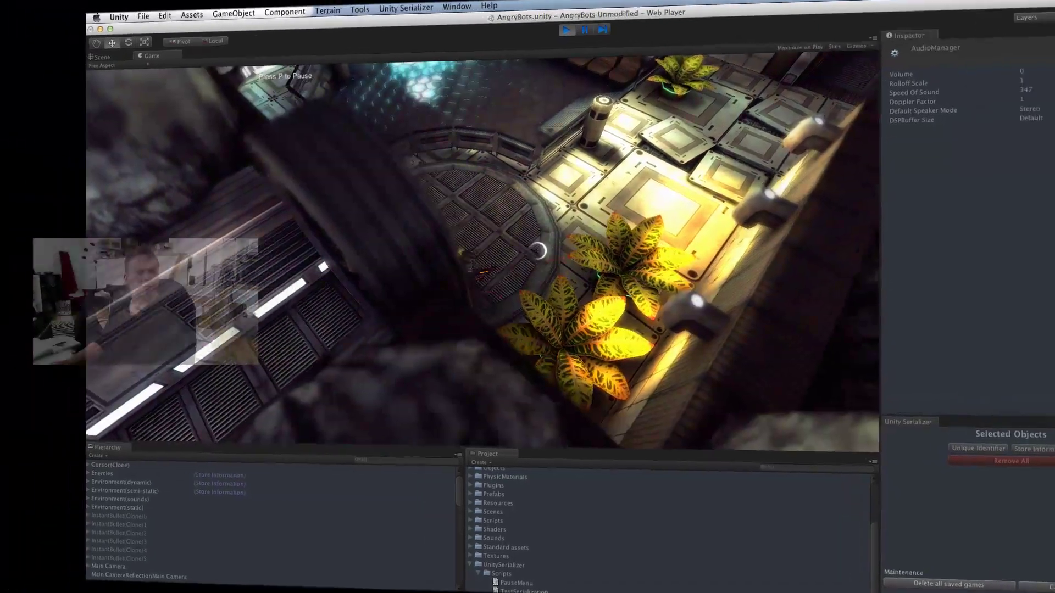
key("a")
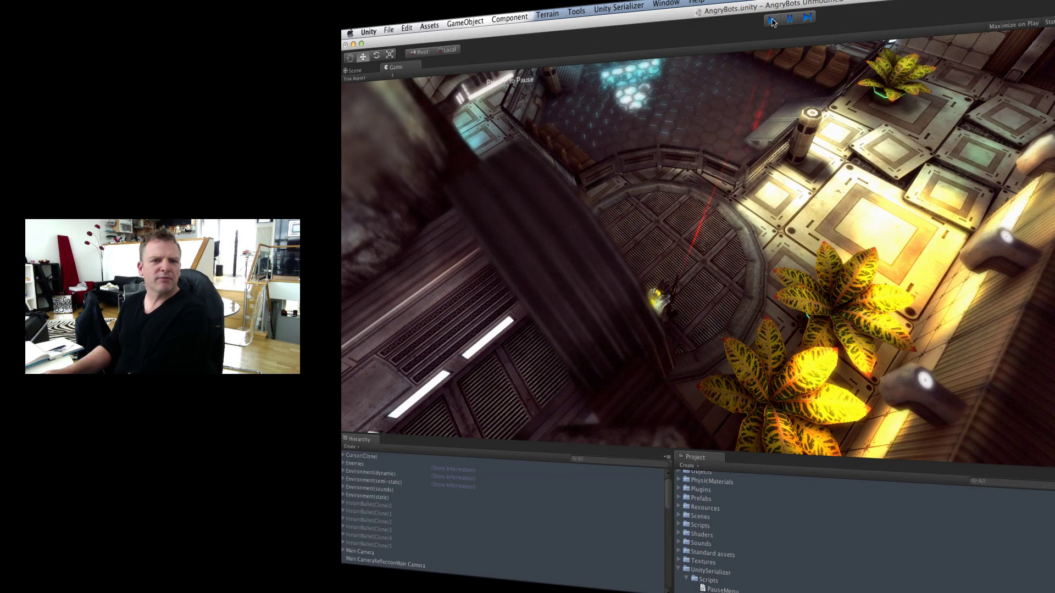
Stop and restart play mode, then load a saved game from the pause menu
left_click(772, 20)
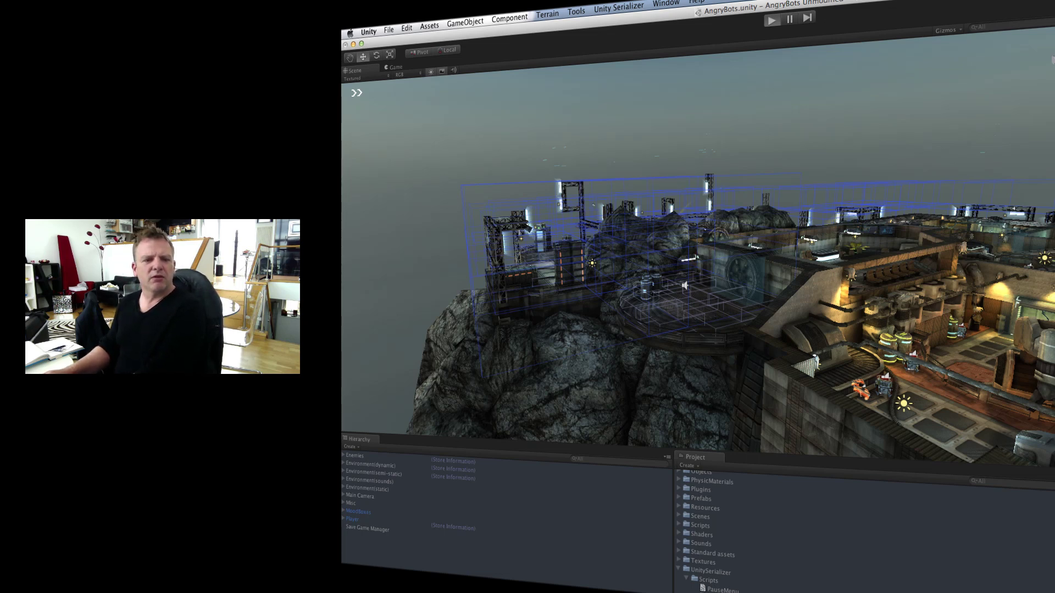
key("super+p")
key("p")
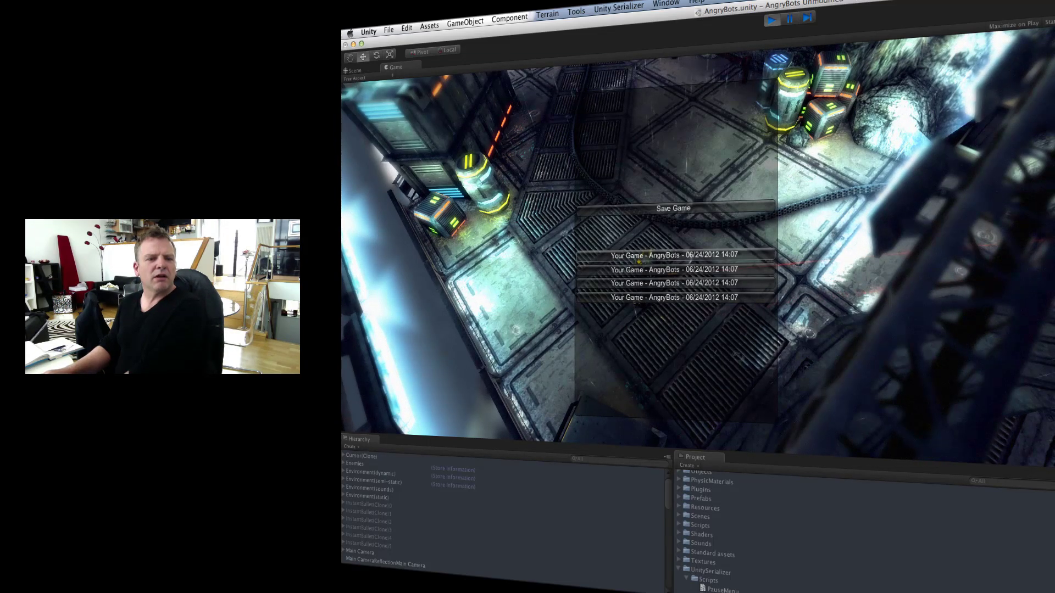
left_click(639, 256)
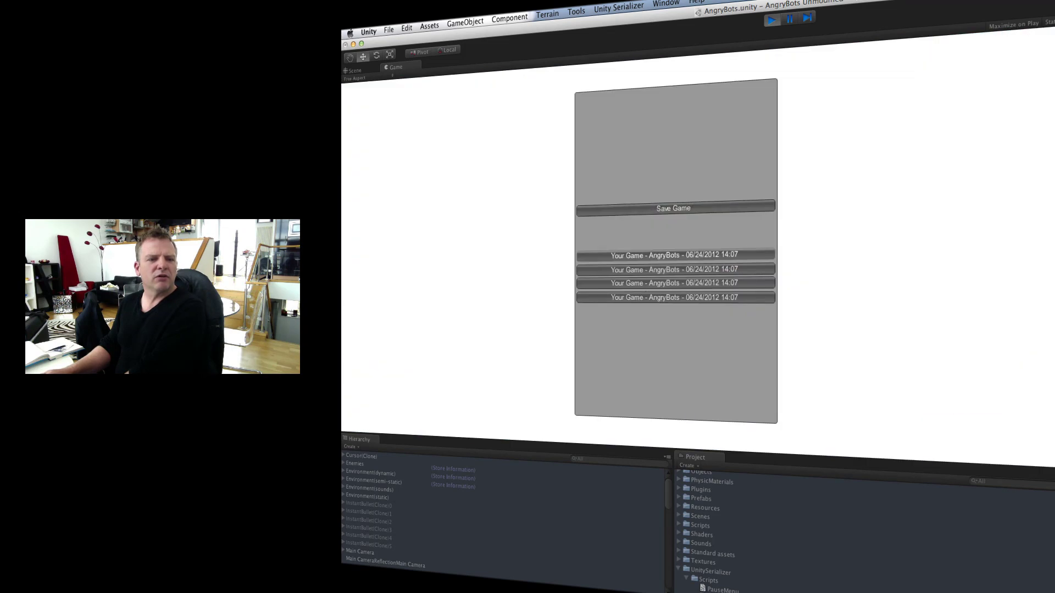